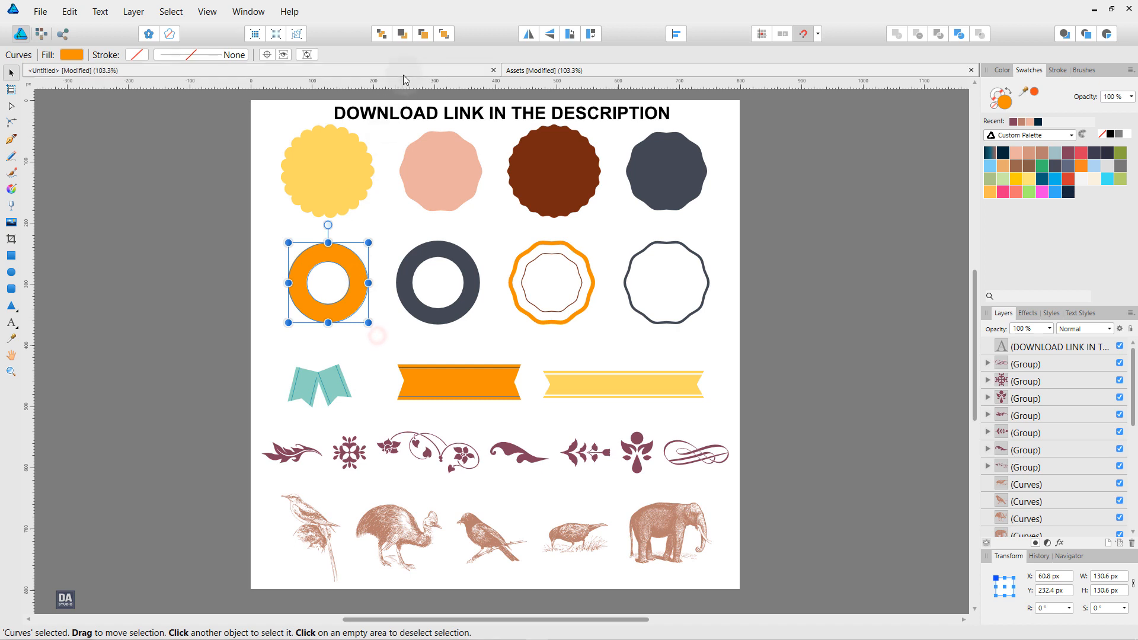
Paste the copied orange ring into the untitled badge document.
click(404, 72)
right_click(536, 333)
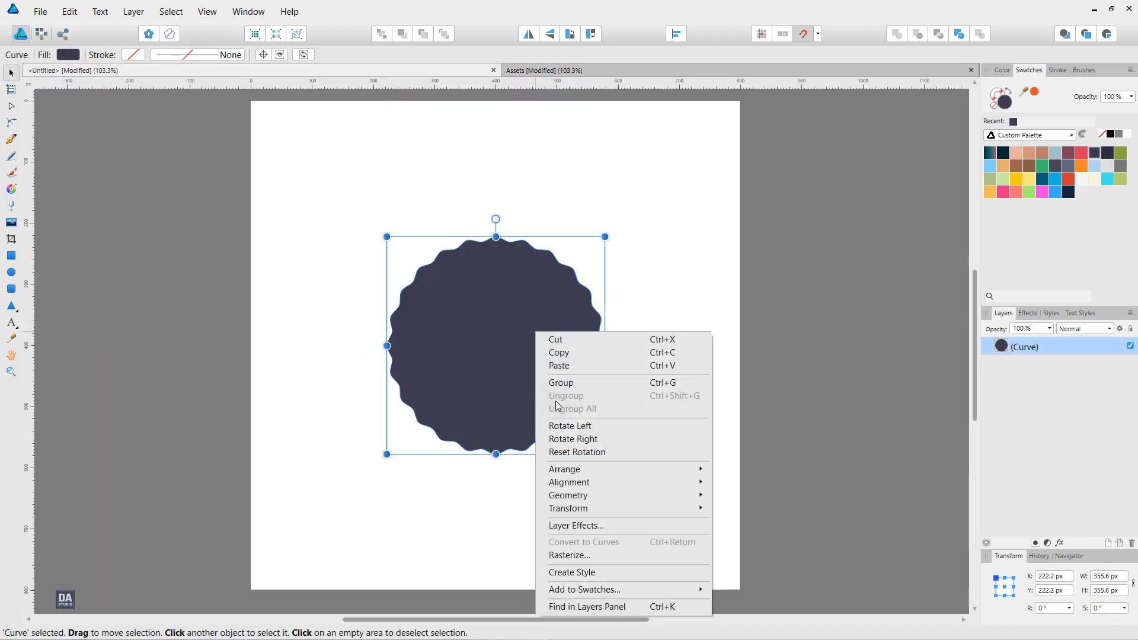
click(561, 366)
Center the orange ring horizontally and vertically on the badge and enlarge it from its center to about 308 px wide.
click(682, 33)
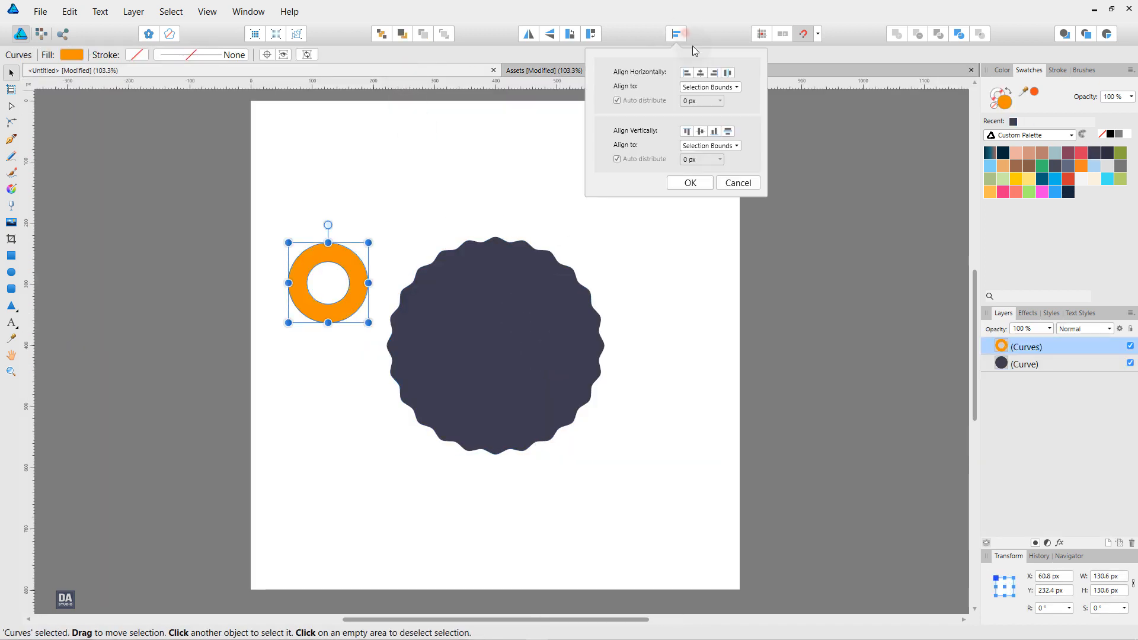
click(700, 73)
click(701, 131)
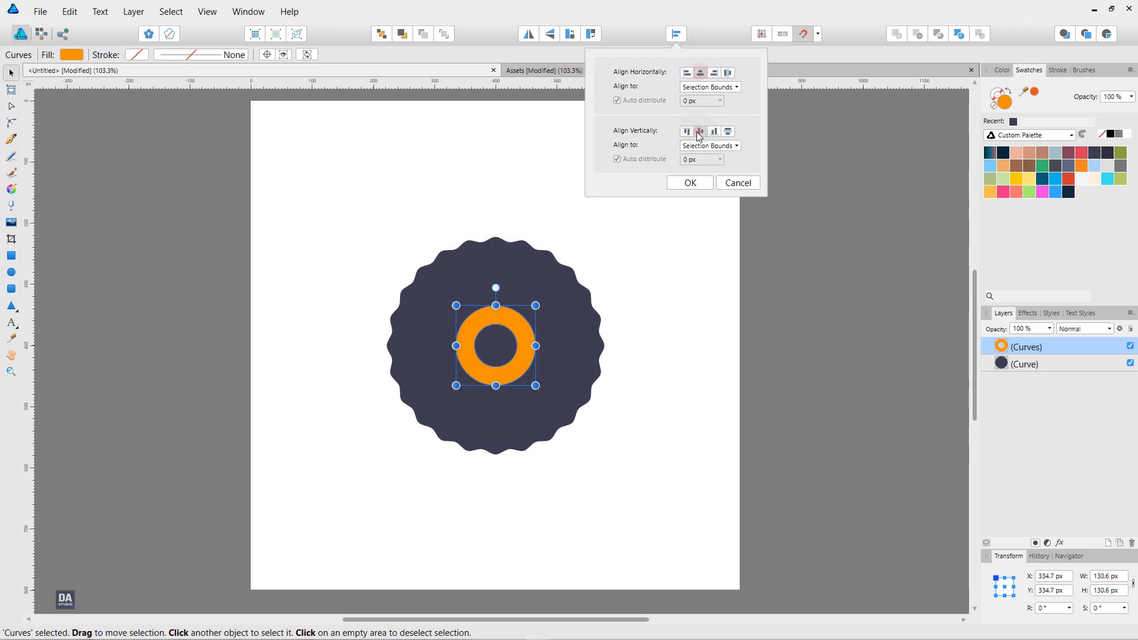
click(690, 182)
drag(535, 385, 593, 437)
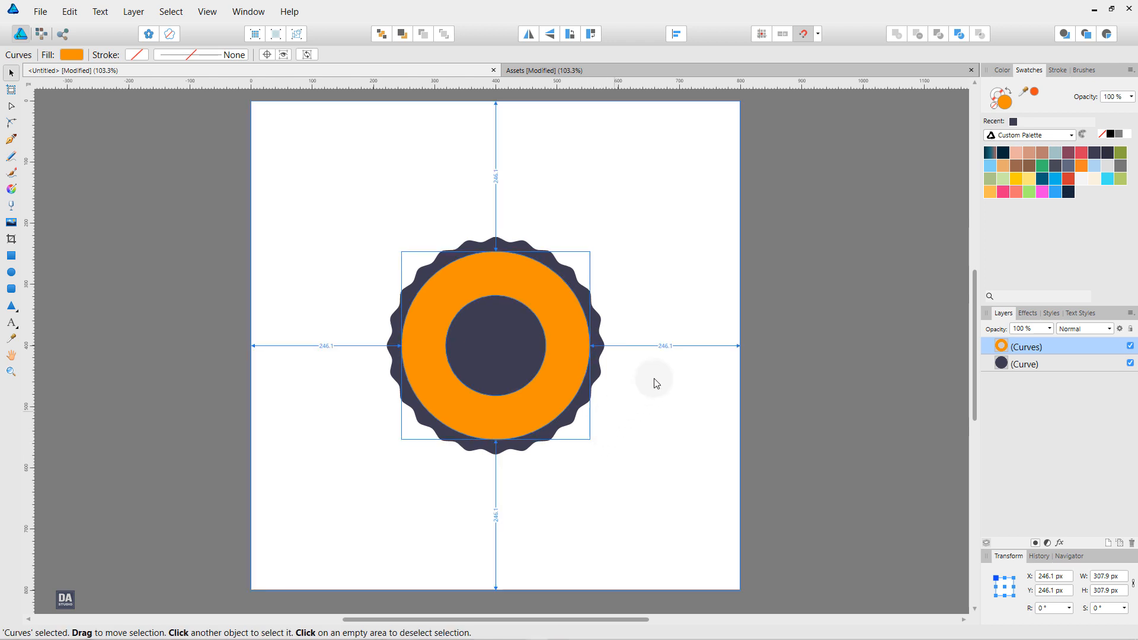
click(671, 361)
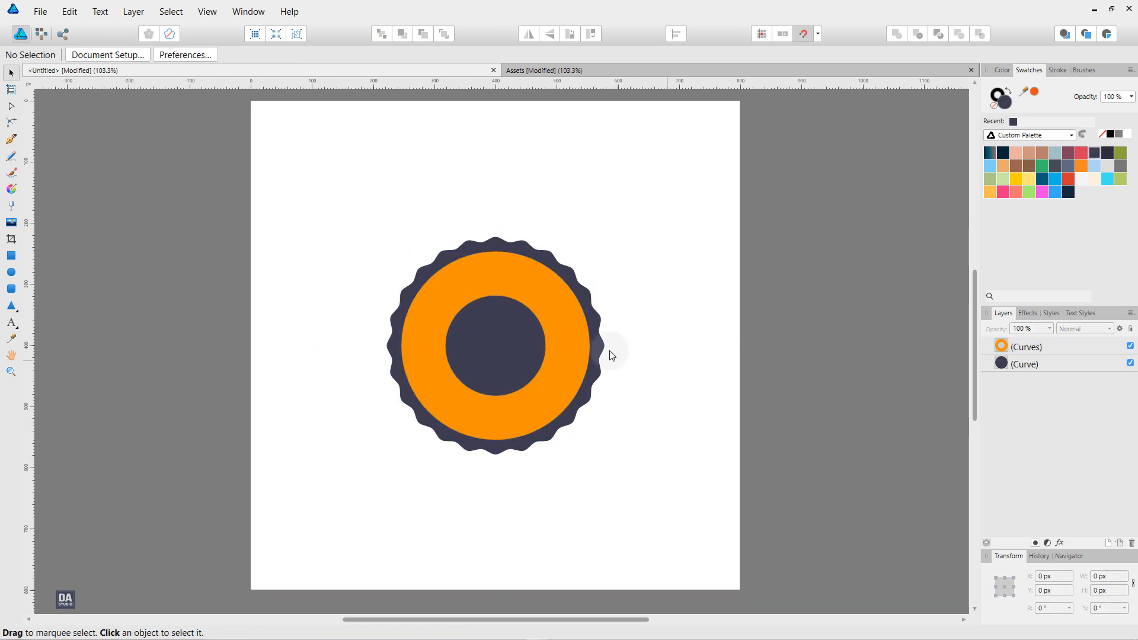
Draw an unfilled circle with a cream stroke colour, about 308 px wide, from the badge center to the orange ring's outer edge.
click(12, 274)
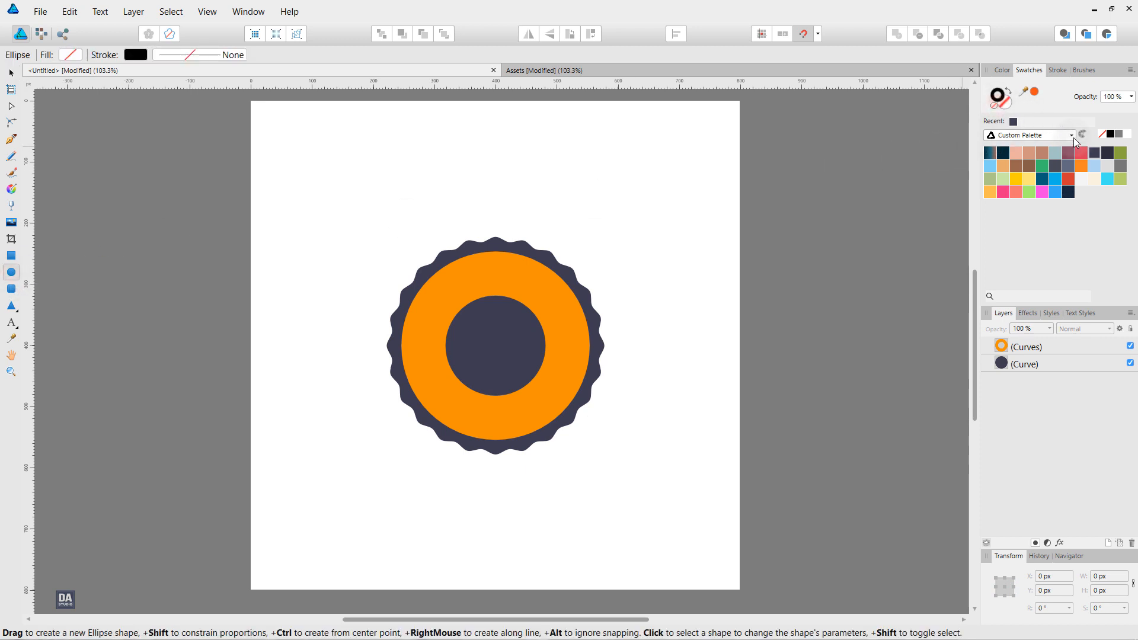
click(1094, 179)
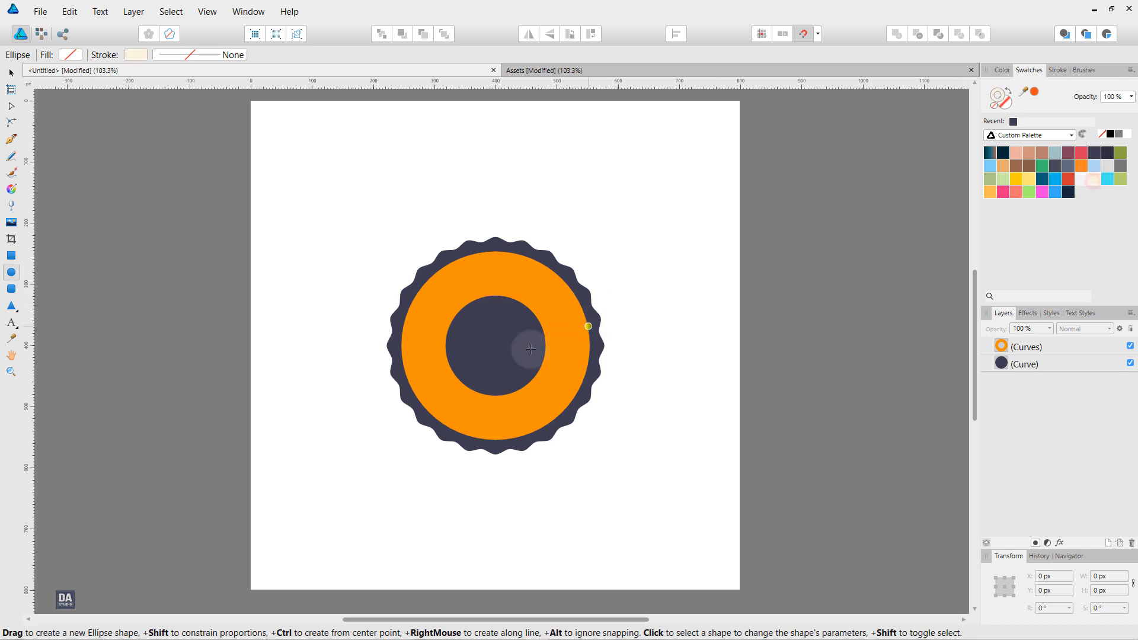
drag(496, 346, 590, 439)
Set the new circle's stroke width to 1 pt and align the stroke to the inside.
click(1057, 70)
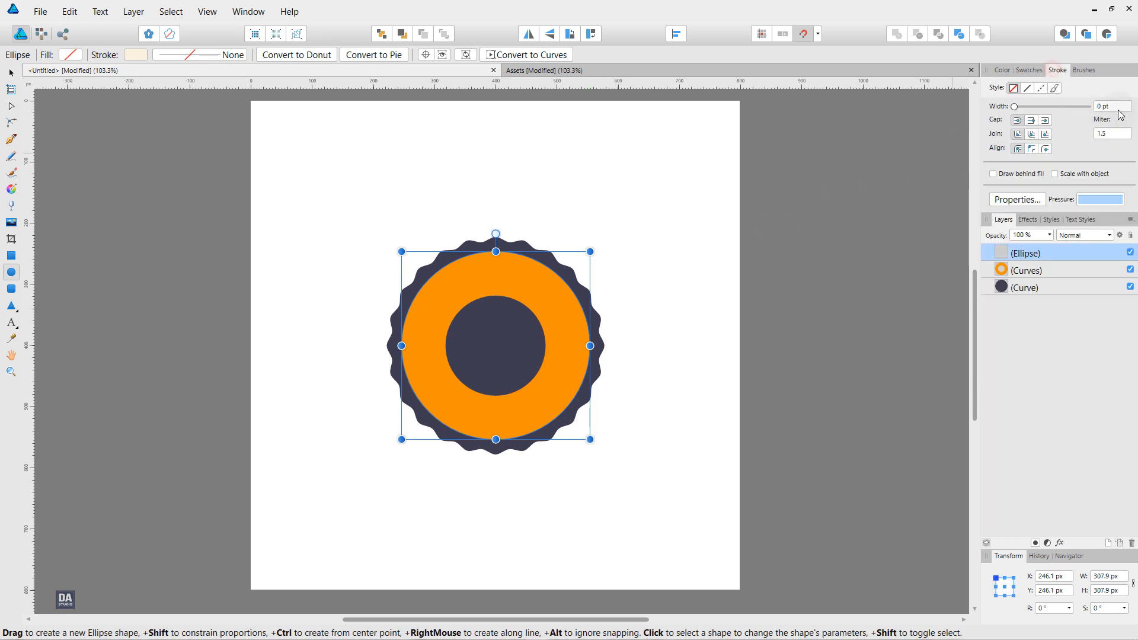
scroll(1119, 114, up, 9)
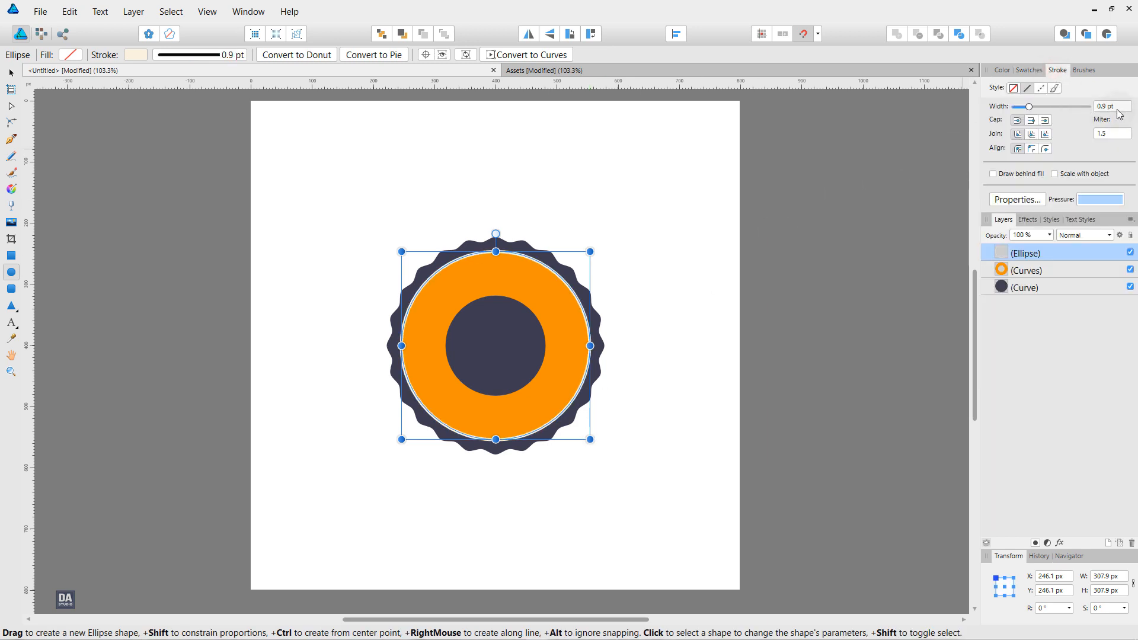
click(1033, 150)
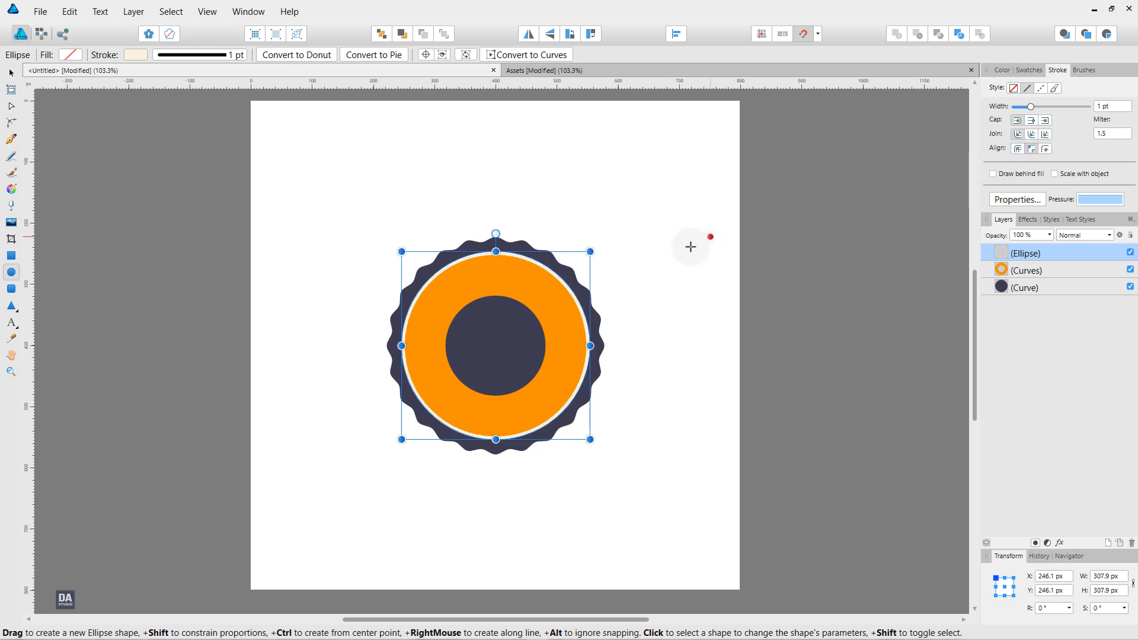
key(v)
click(662, 262)
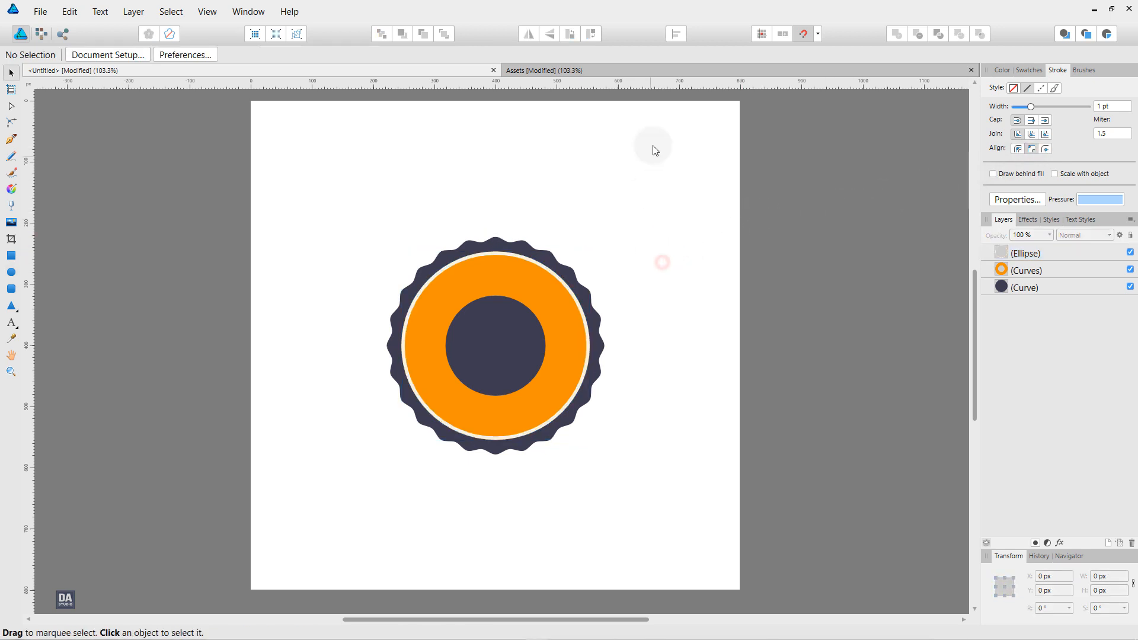
Copy the dark grey donut from the Assets document and paste it into the badge document.
click(685, 70)
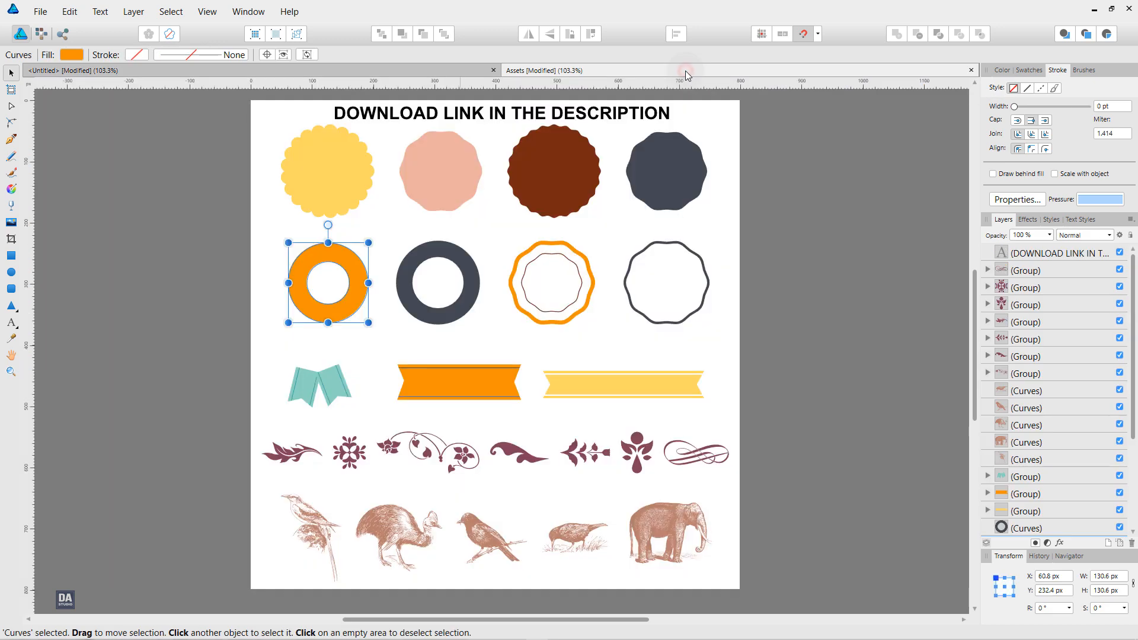
click(745, 171)
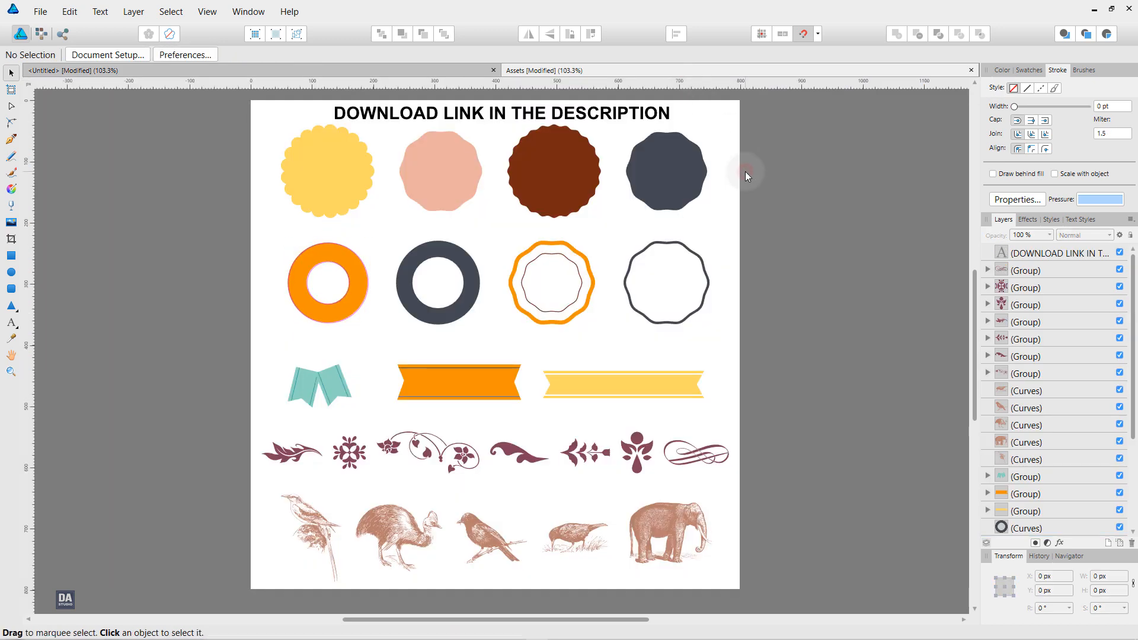
click(461, 317)
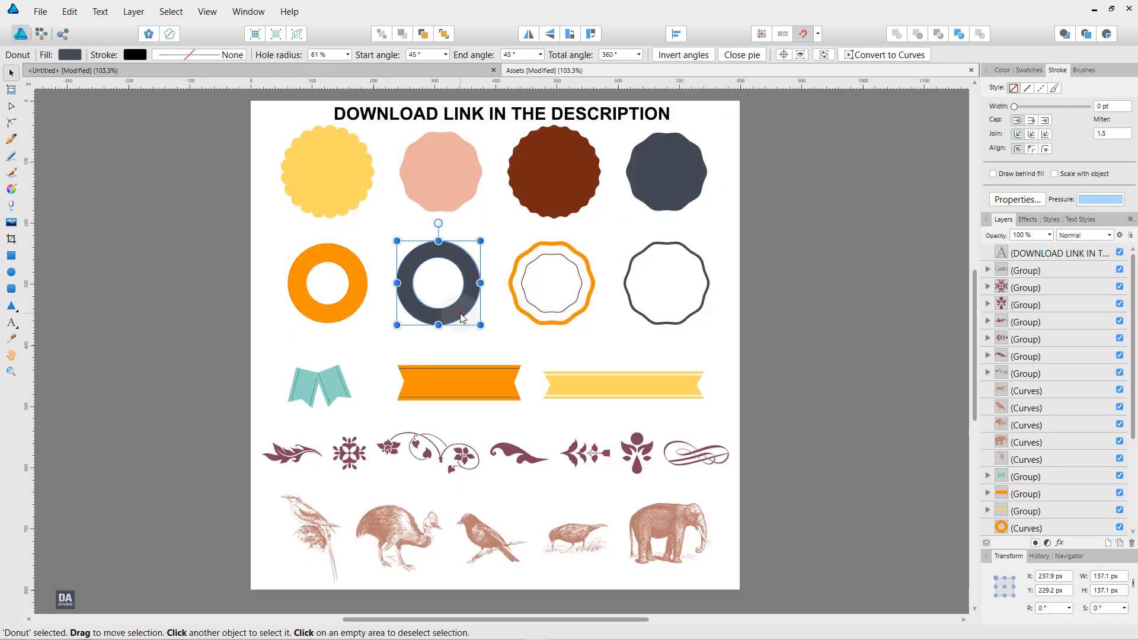
right_click(455, 320)
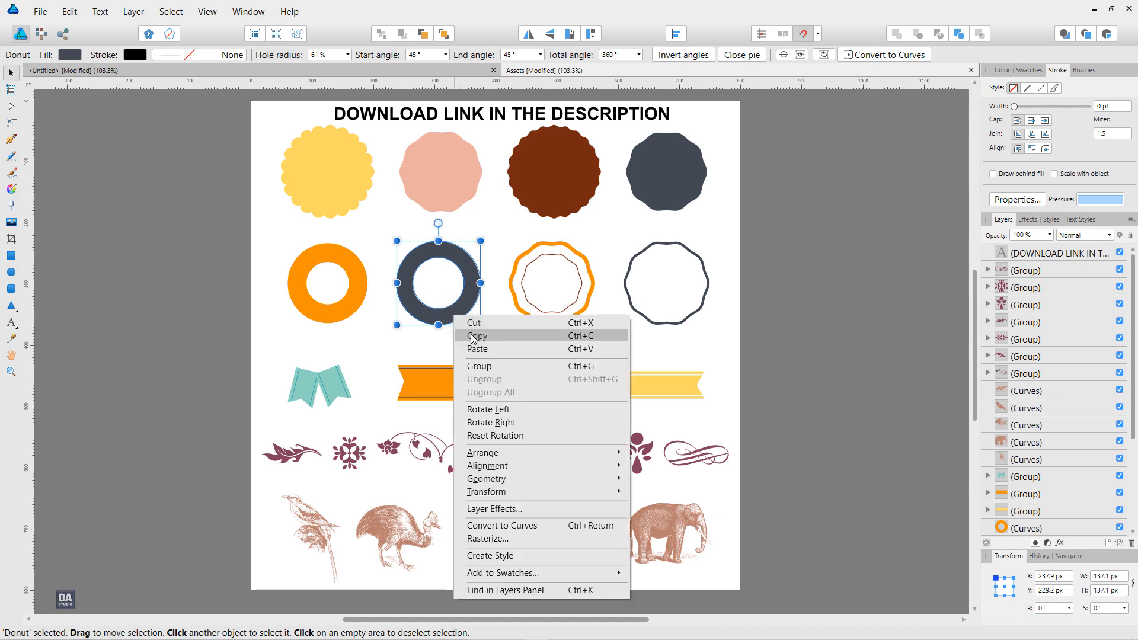
click(472, 337)
click(377, 73)
right_click(482, 340)
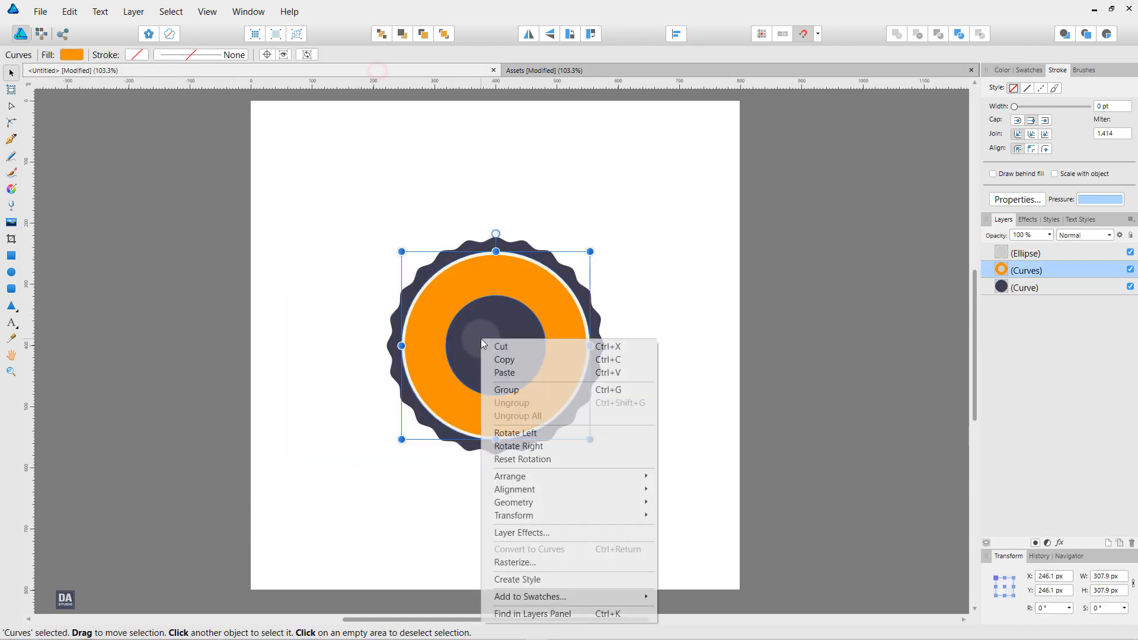
click(504, 372)
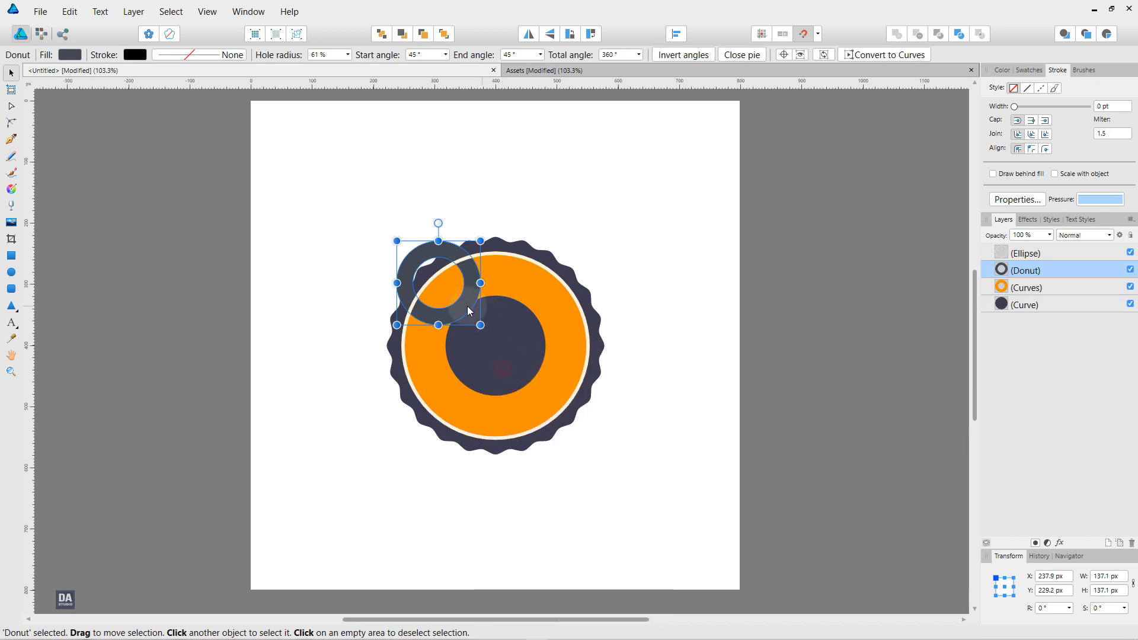
Center the dark grey donut horizontally and vertically on the badge and enlarge it from its center to about 156 px wide.
click(677, 33)
click(701, 73)
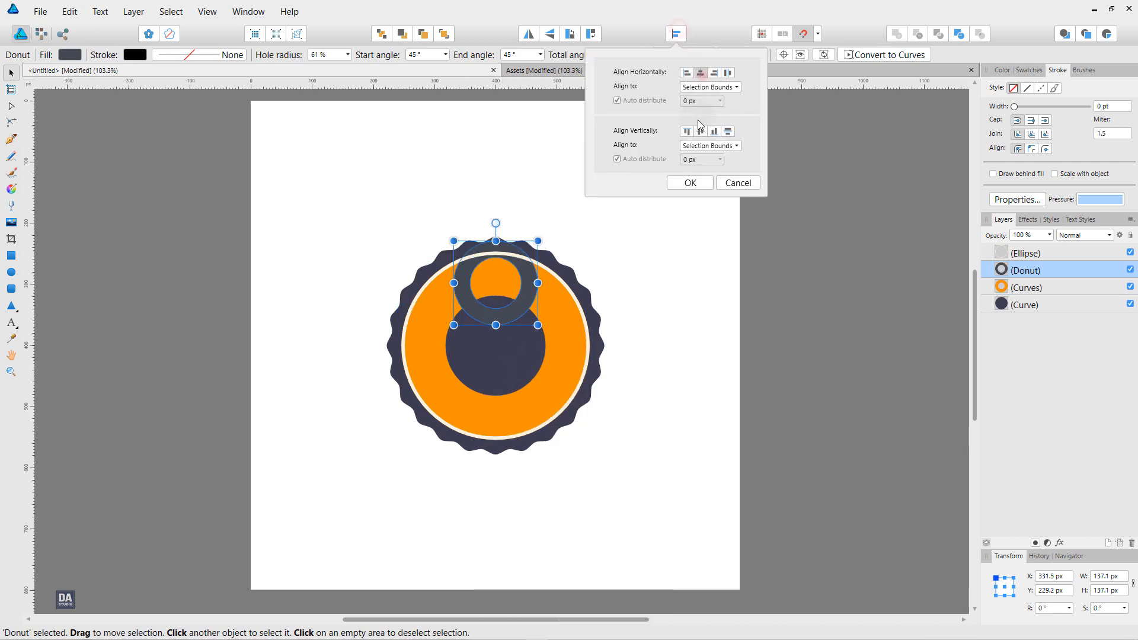
click(701, 131)
click(691, 183)
scroll(488, 361, up, 5)
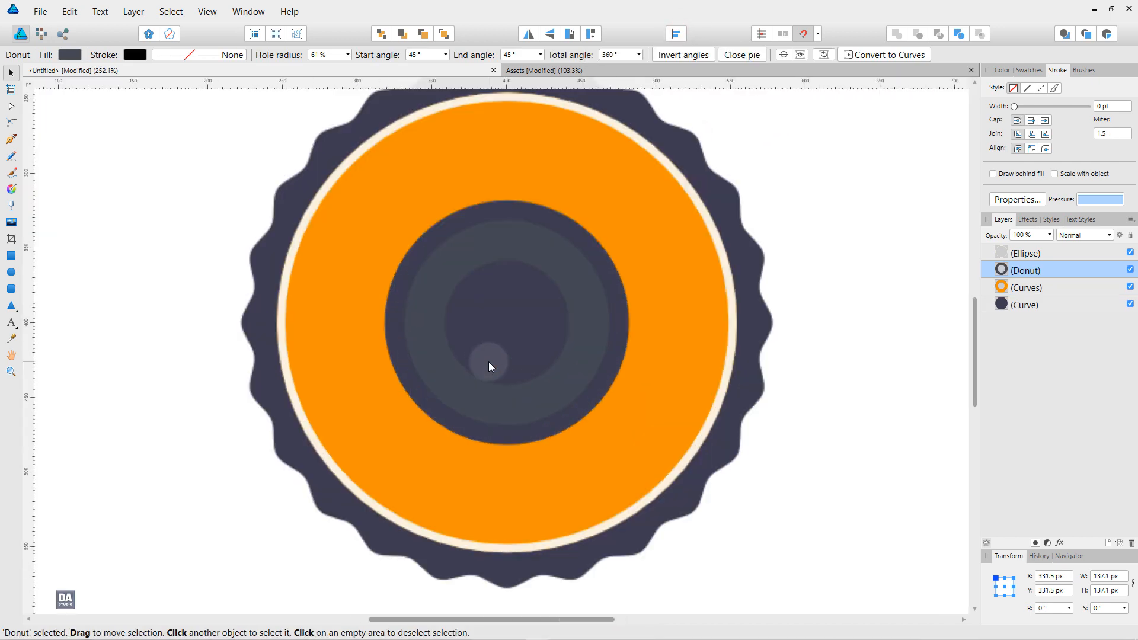
drag(728, 123, 756, 96)
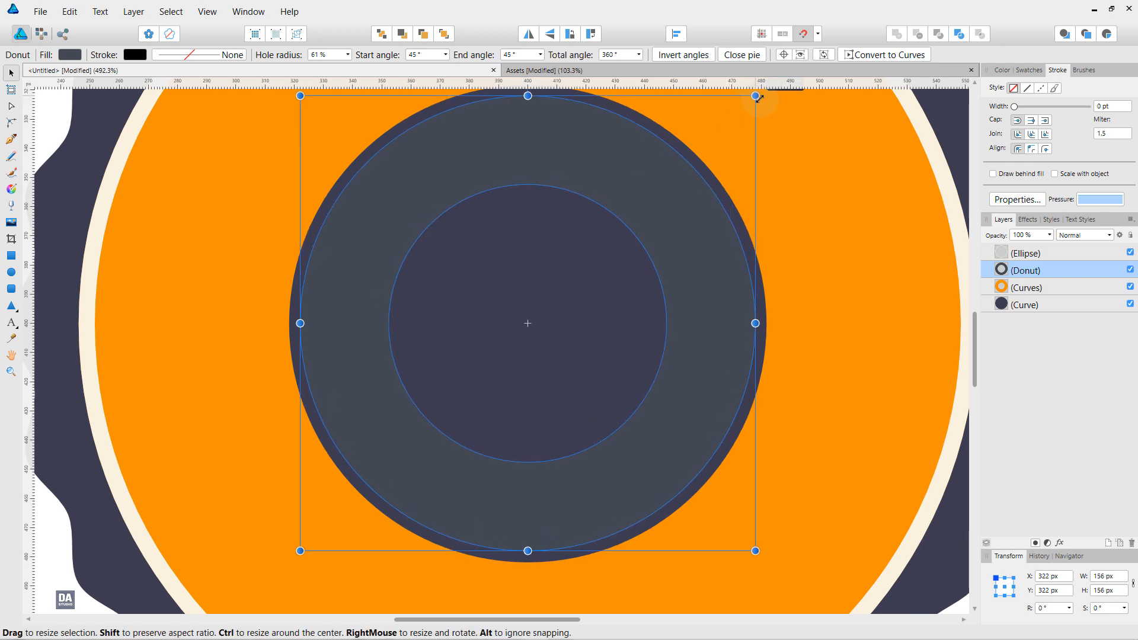
Thin the donut into a narrow ring by increasing its hole radius to about 94%.
click(15, 311)
click(42, 430)
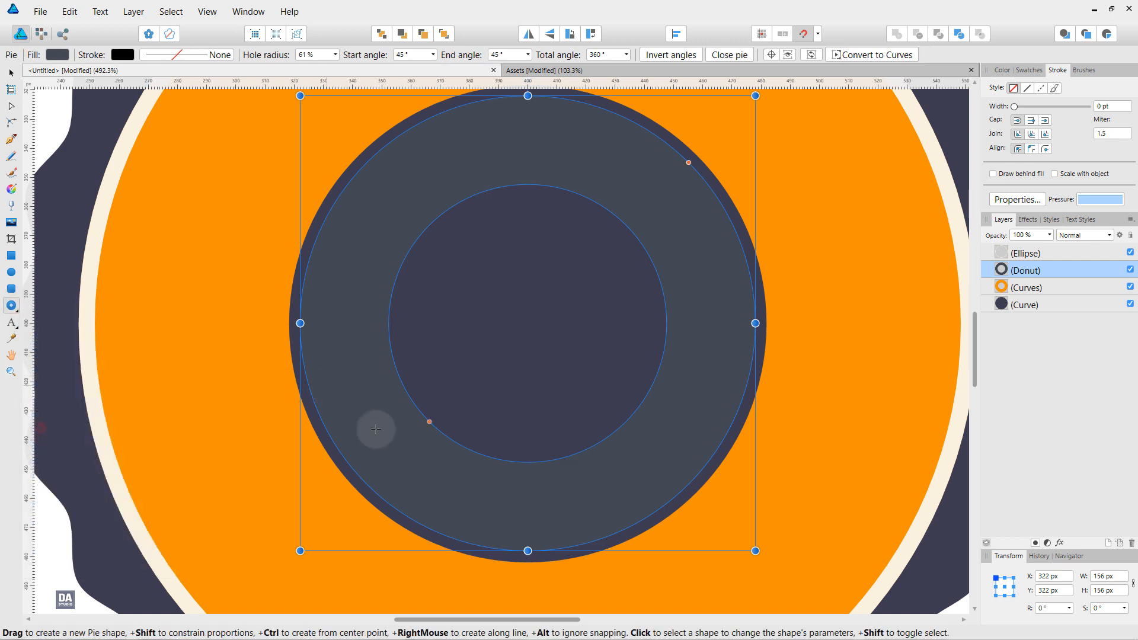
drag(430, 421, 373, 466)
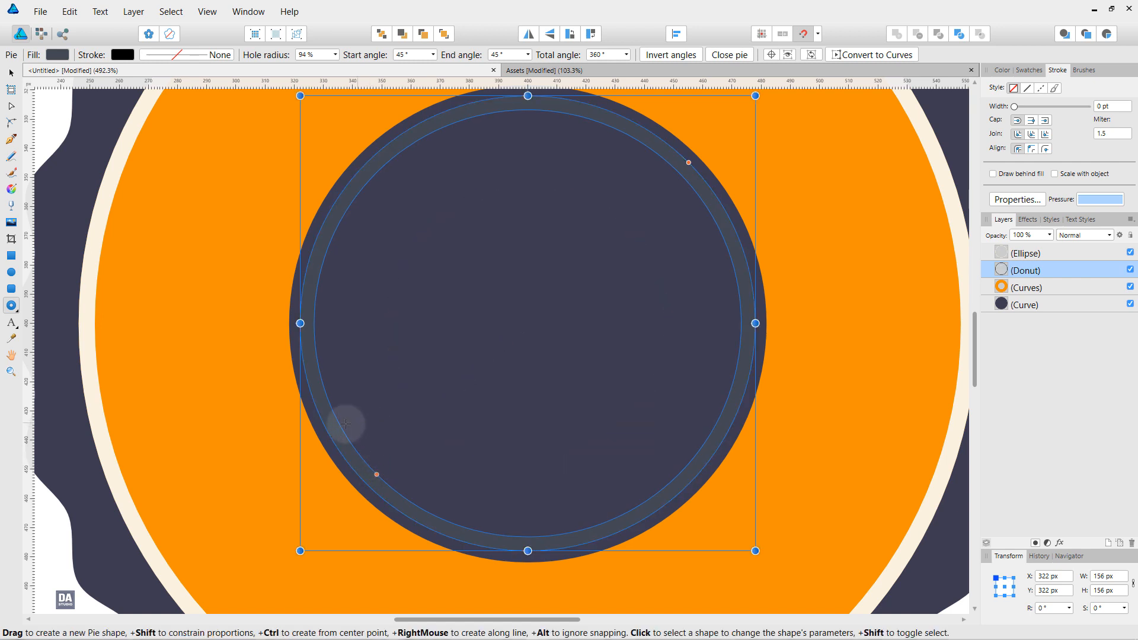
Fill the thin donut with the orange sampled from the large ring and leave it without a stroke.
click(11, 339)
click(181, 351)
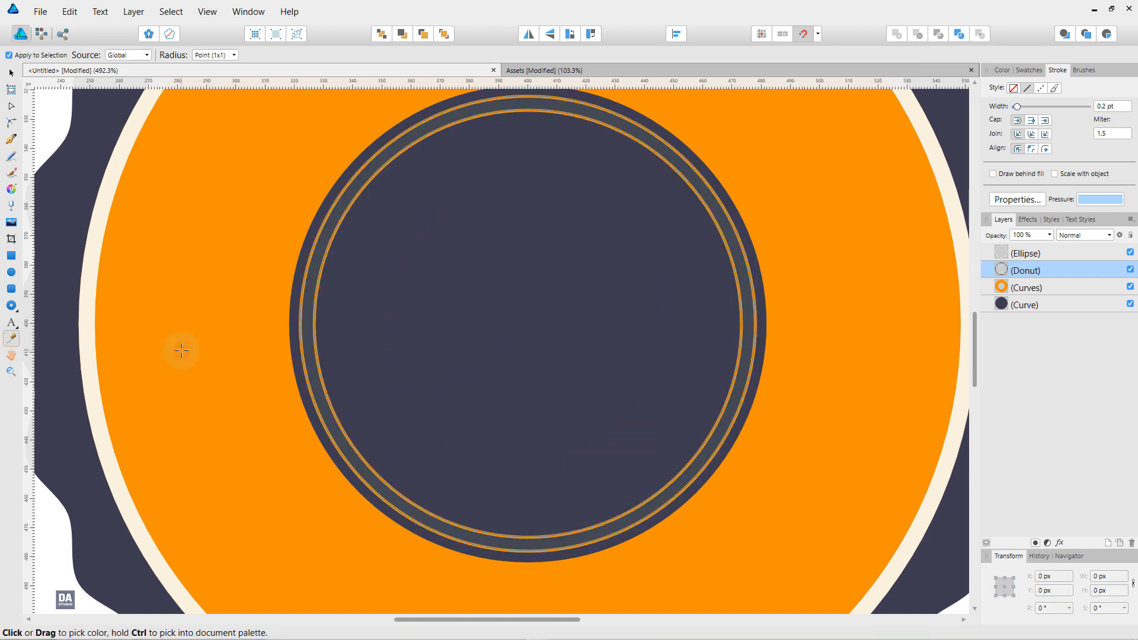
click(1030, 71)
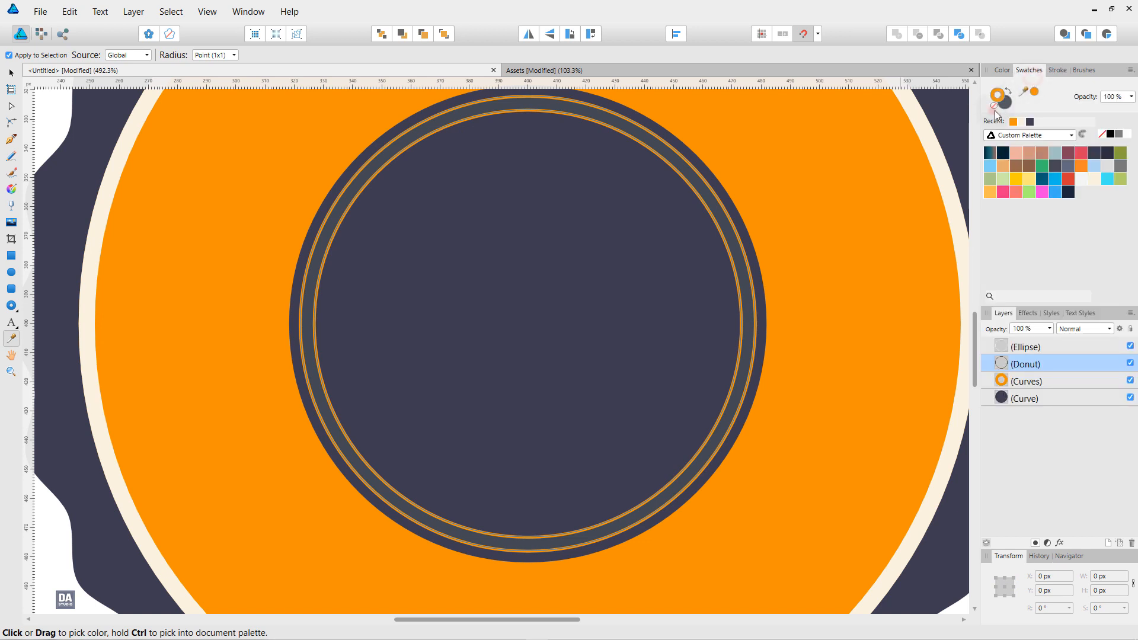
click(994, 108)
click(254, 315)
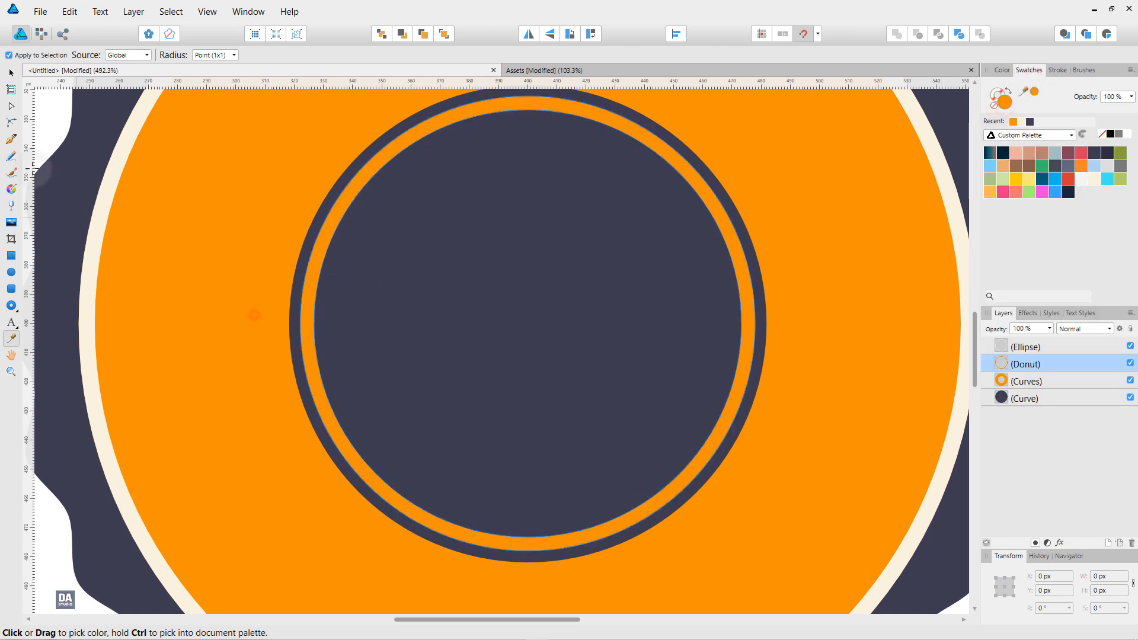
click(13, 75)
key(ctrl+0)
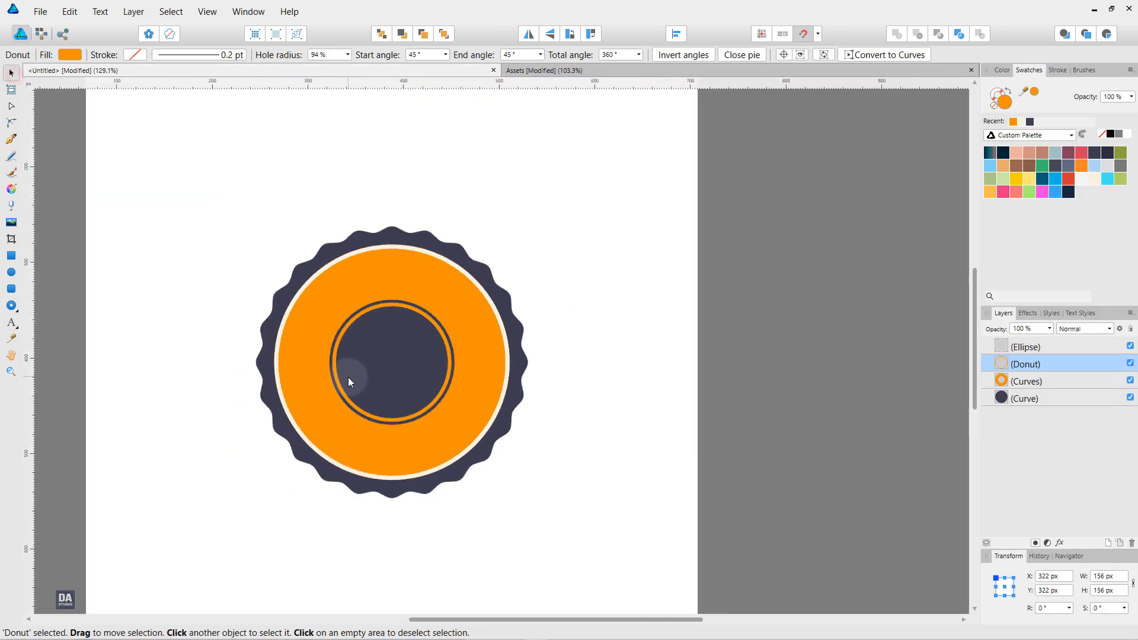
click(562, 406)
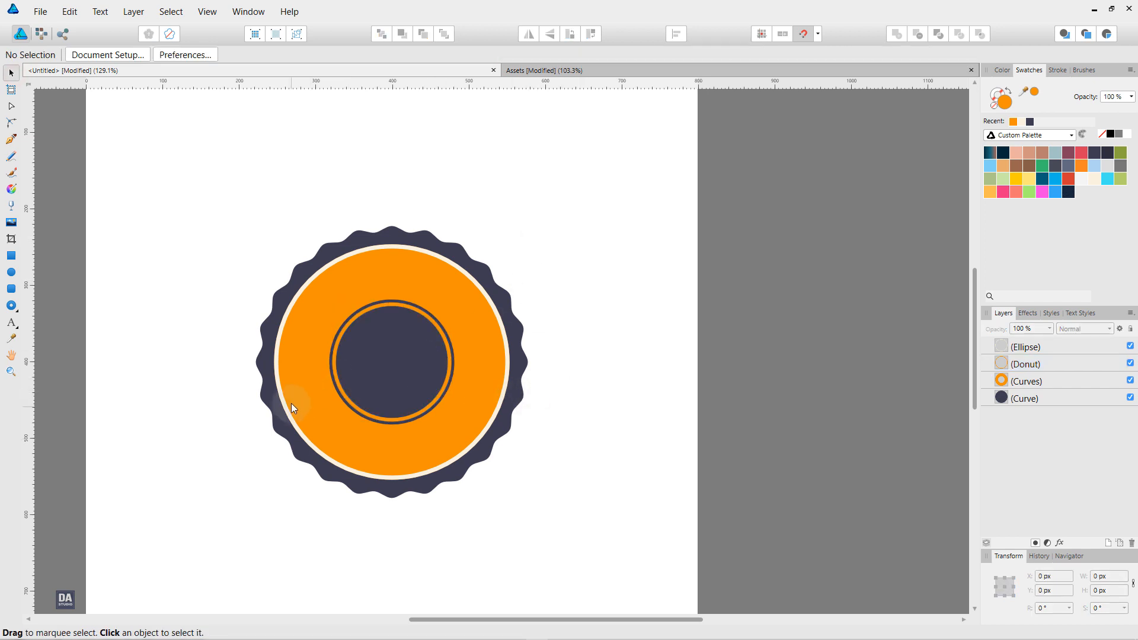
Draw a circle about 147 px wide from the badge center inside the thin orange ring and fill it with cream.
scroll(290, 403, up, 2)
drag(379, 323, 435, 329)
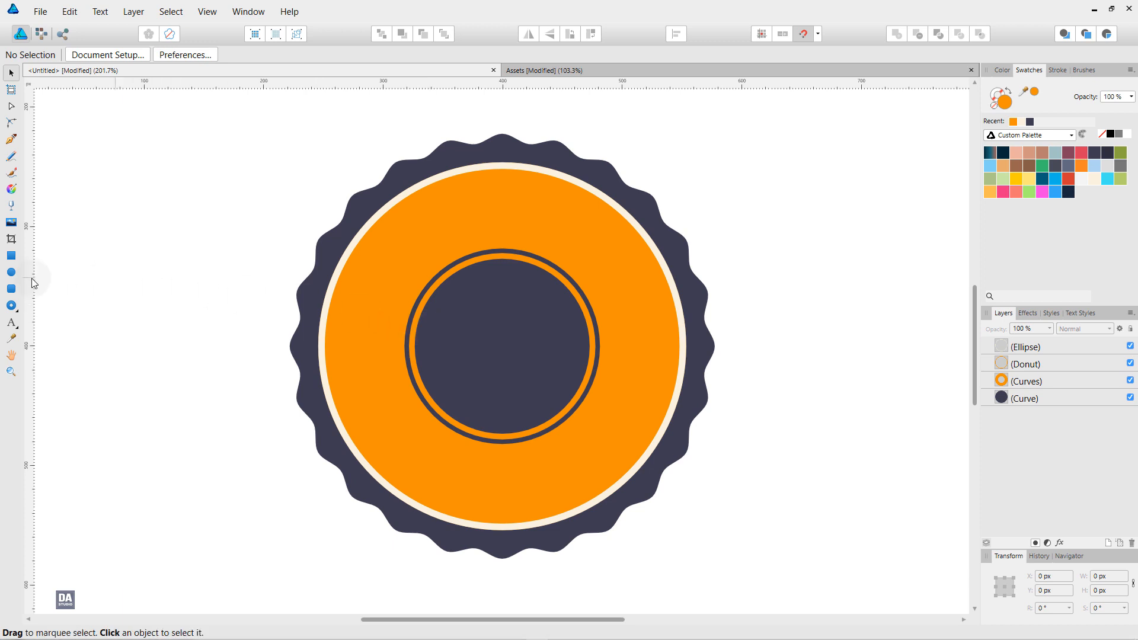
click(15, 271)
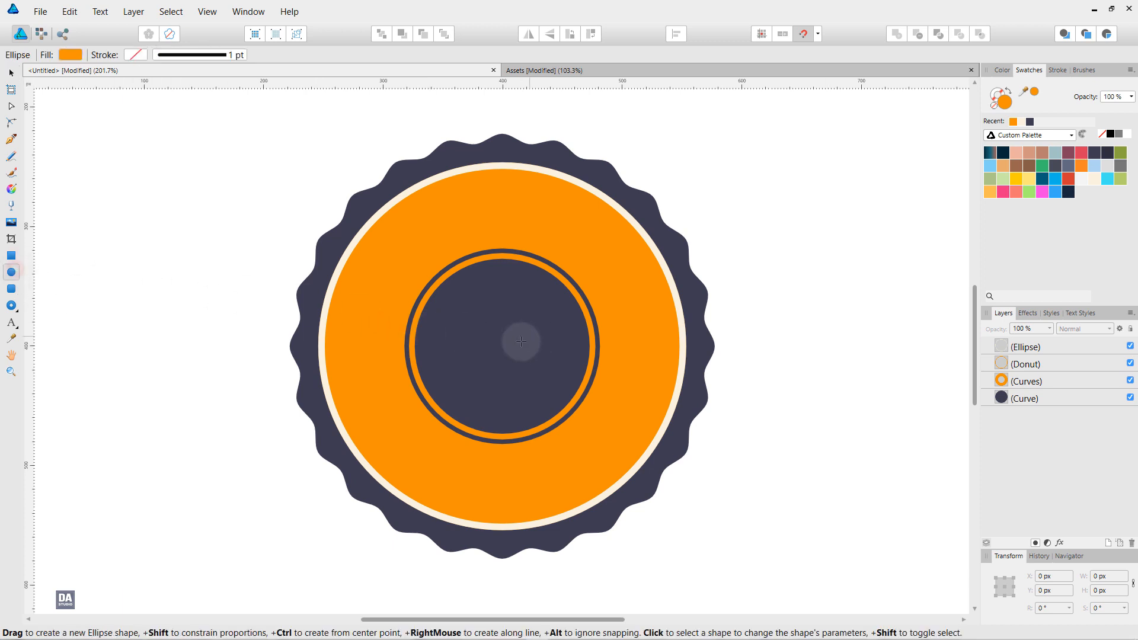
drag(503, 346, 603, 434)
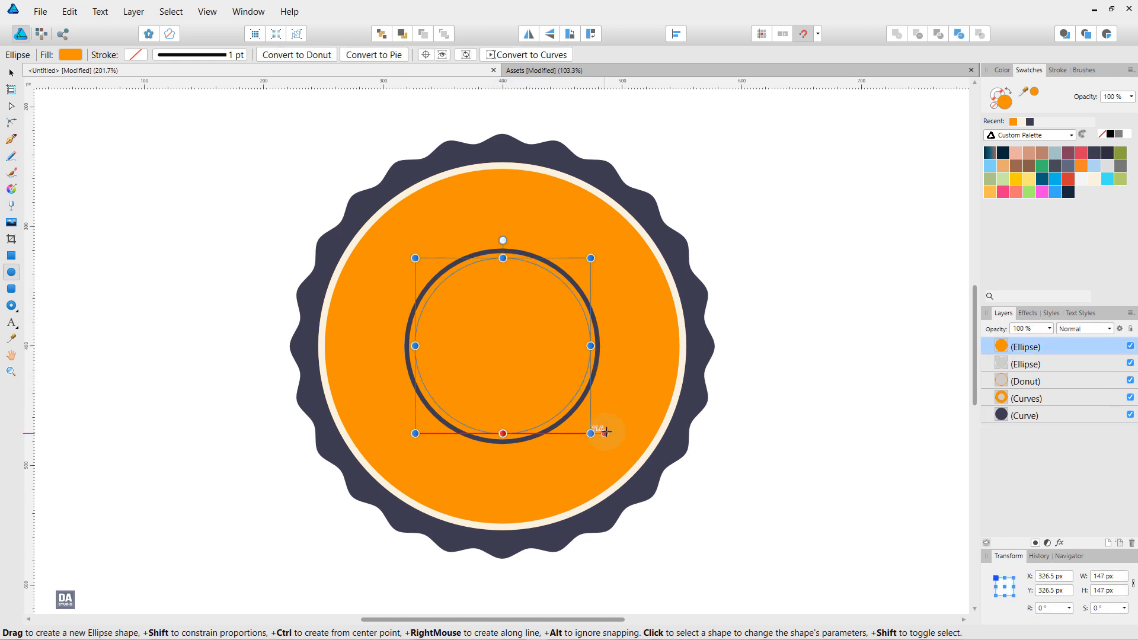
click(1097, 181)
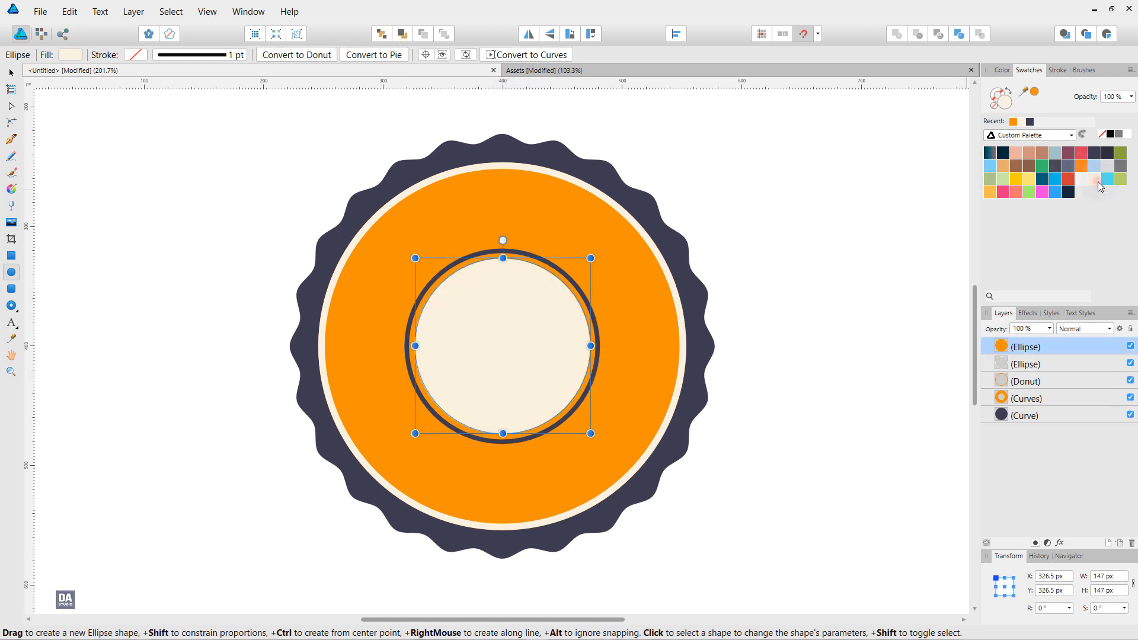
Move the donut layer above the cream ellipse to the top of the layer stack.
click(1060, 365)
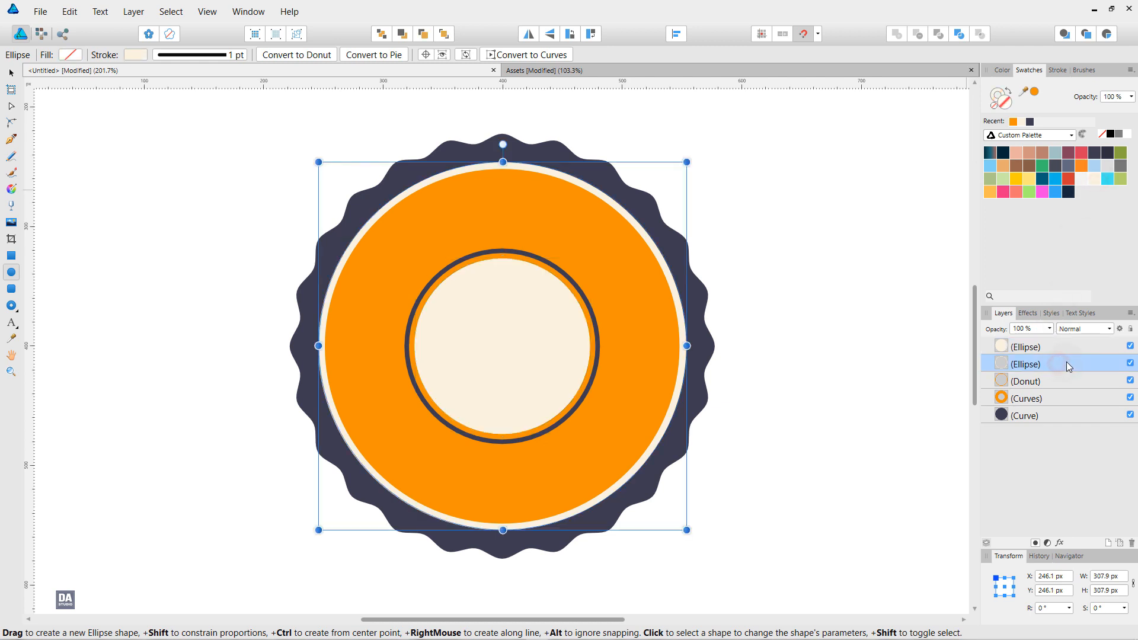
click(1059, 384)
drag(1062, 379, 1067, 344)
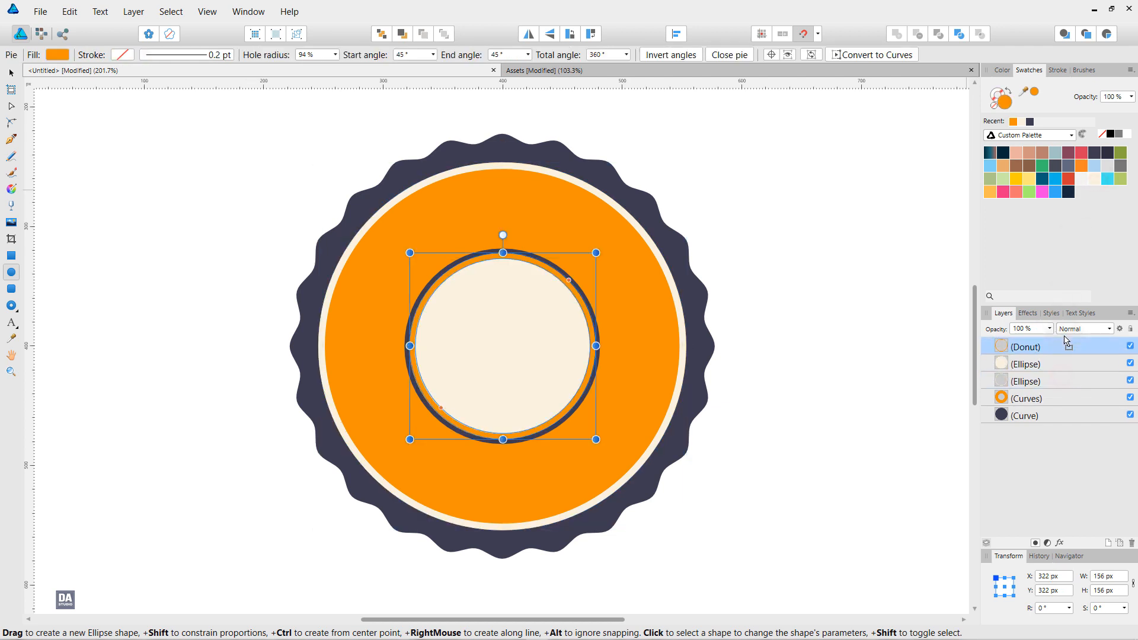
key(v)
click(826, 323)
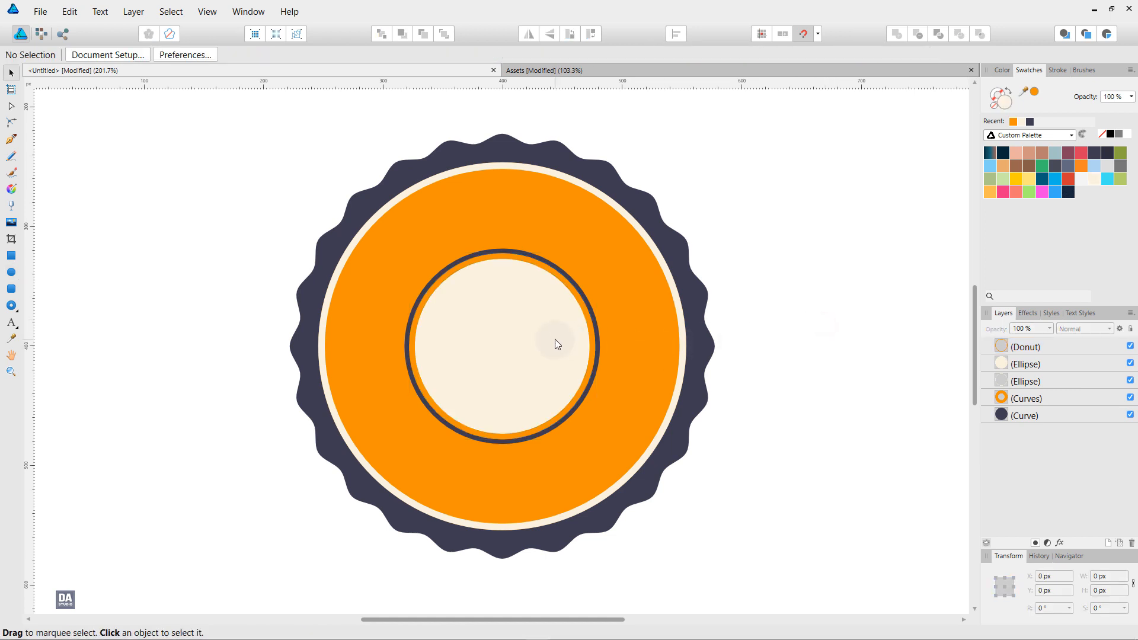
Copy the perched songbird drawing from the Assets document and paste it into the badge document.
click(614, 70)
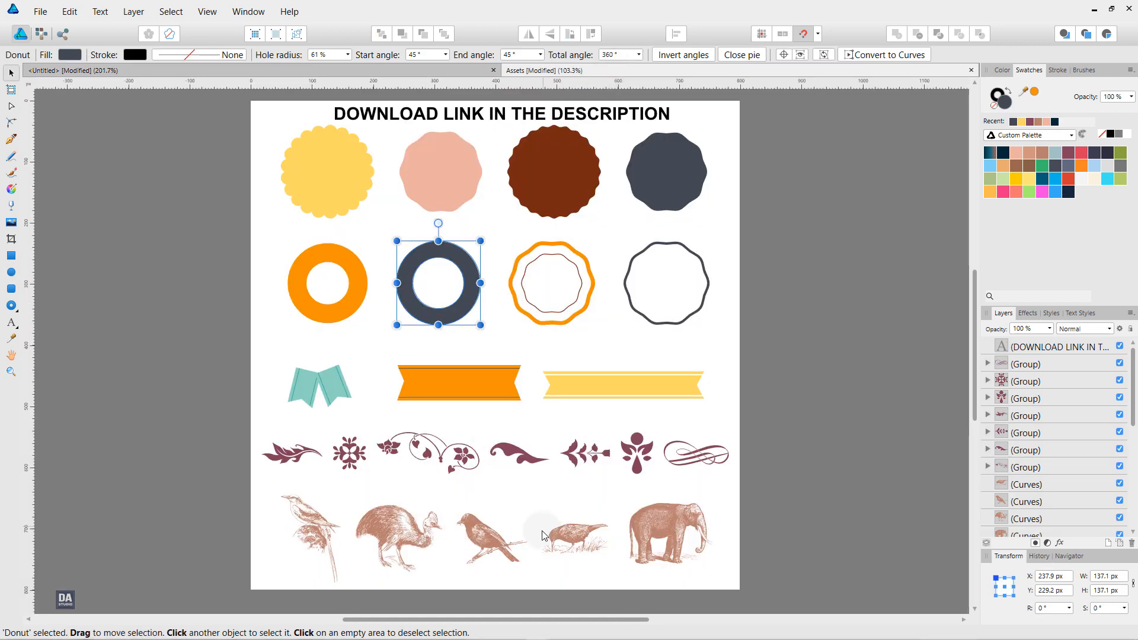
click(500, 538)
right_click(500, 539)
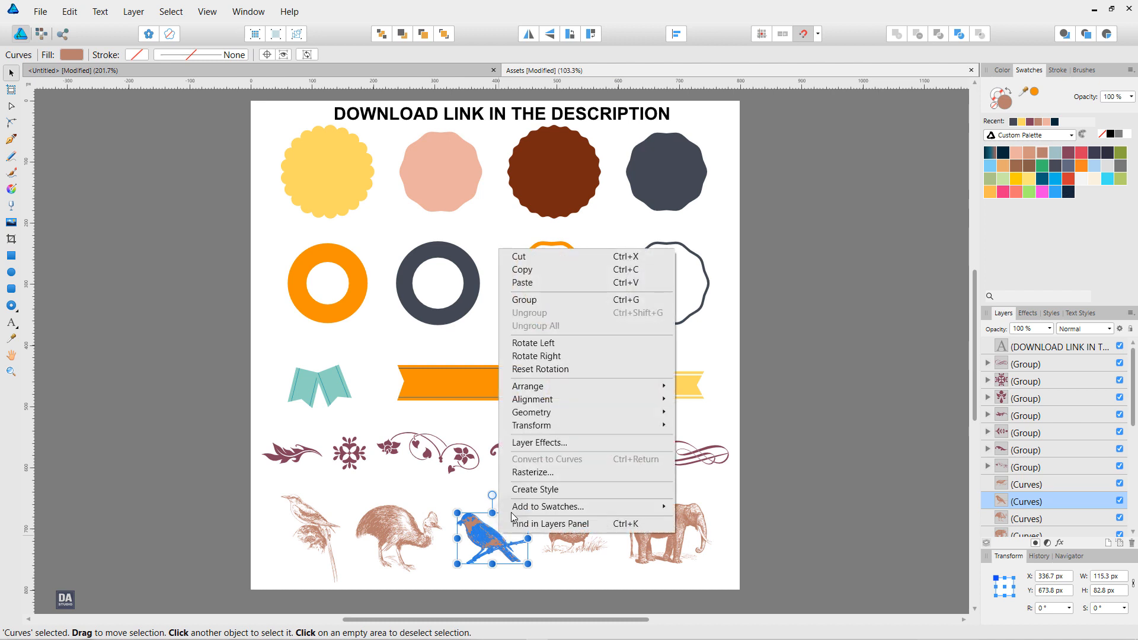
click(536, 269)
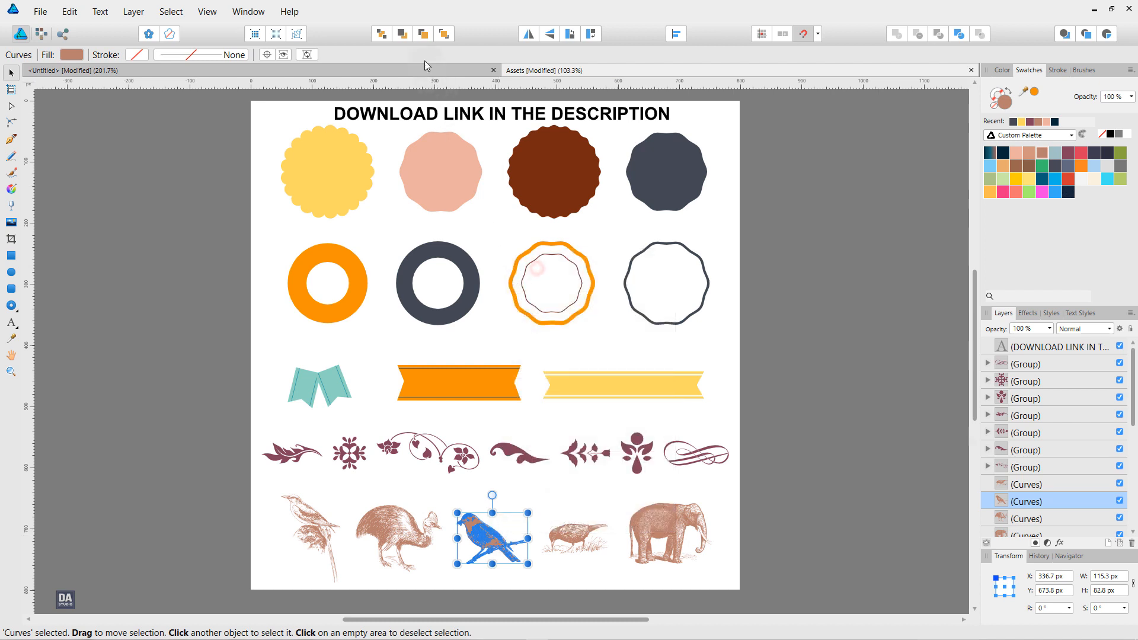
click(425, 69)
right_click(766, 268)
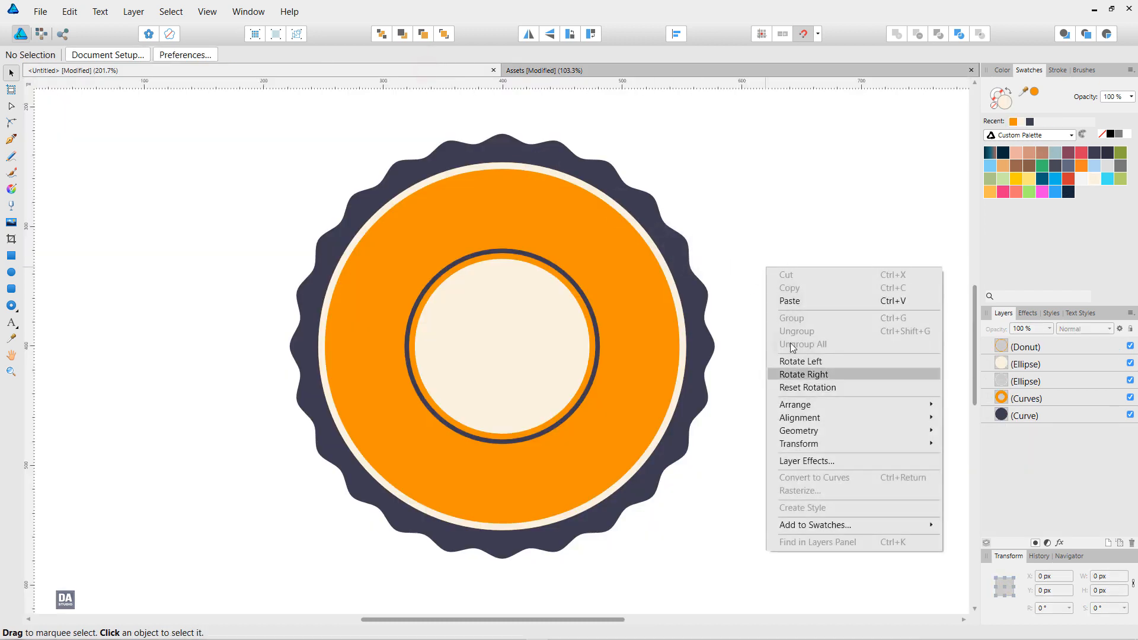
click(798, 302)
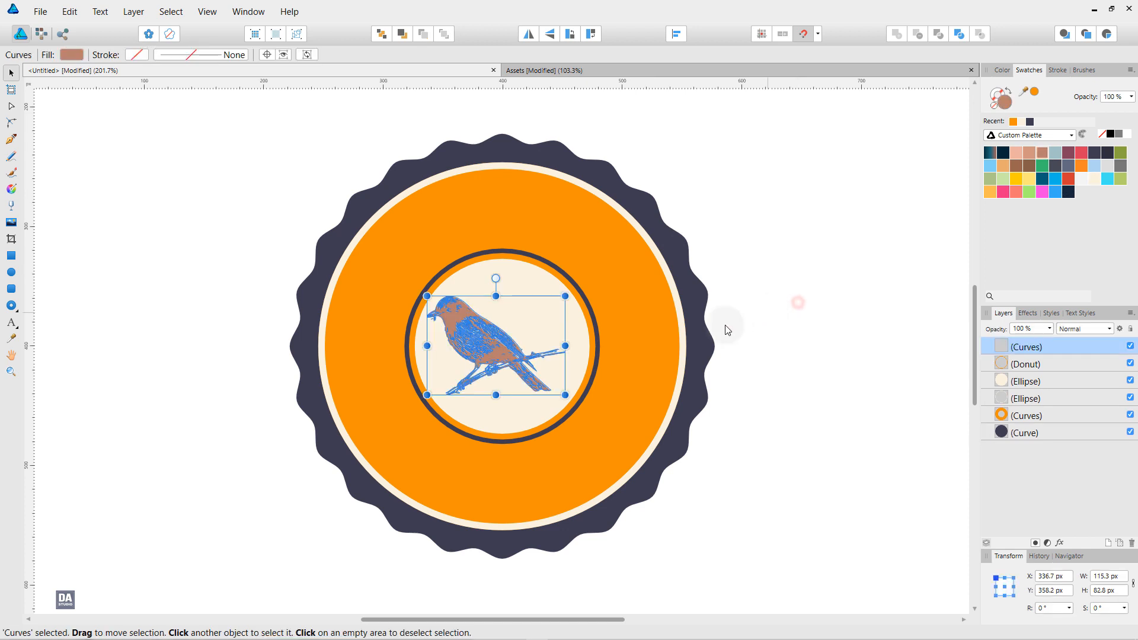
Align the pasted bird to the center both horizontally and vertically.
click(677, 34)
click(700, 72)
click(700, 132)
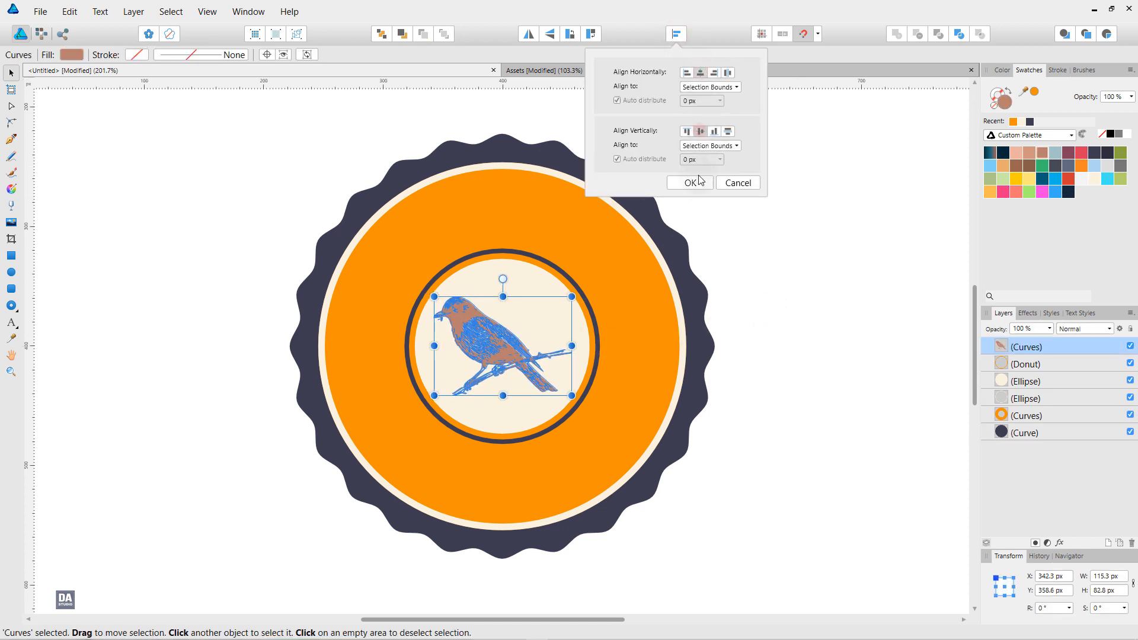
click(691, 183)
click(767, 279)
Enlarge the bird from its center to about 127 px wide and nudge it slightly to the right.
click(507, 353)
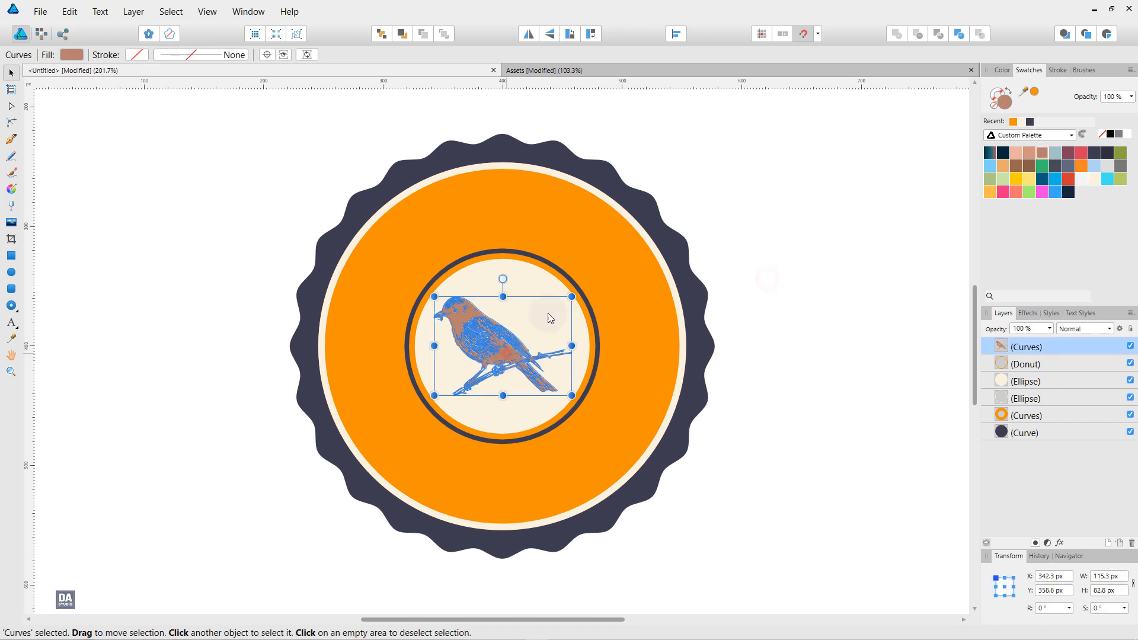
drag(571, 297, 579, 291)
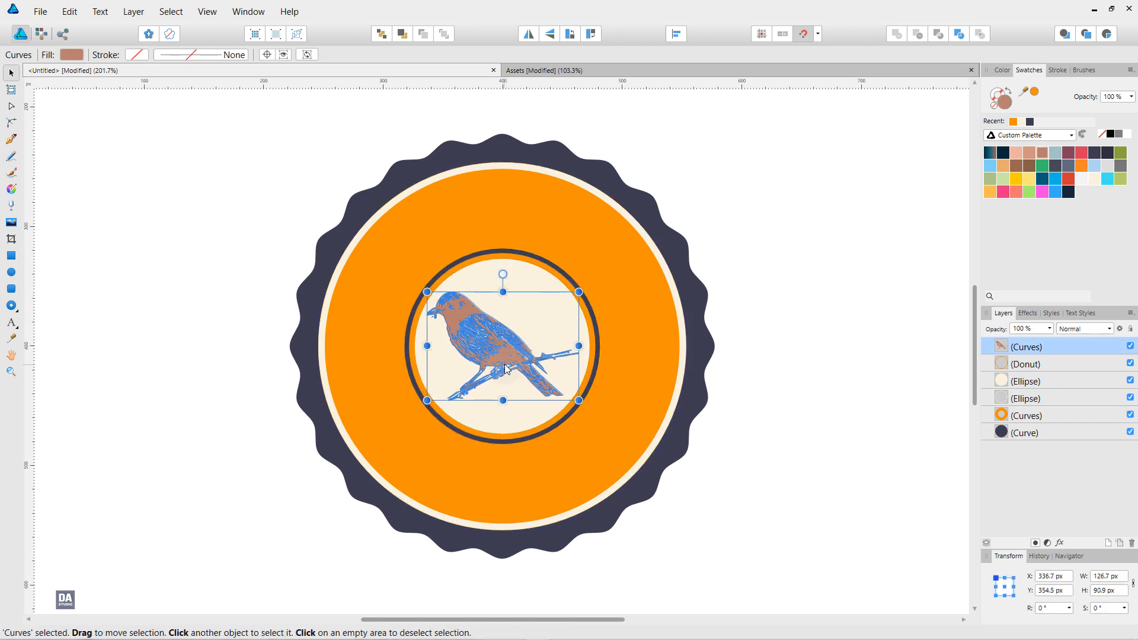
drag(509, 356, 514, 355)
click(764, 363)
Rotate the bird clockwise to about -6.9° inside the cream circle.
click(468, 382)
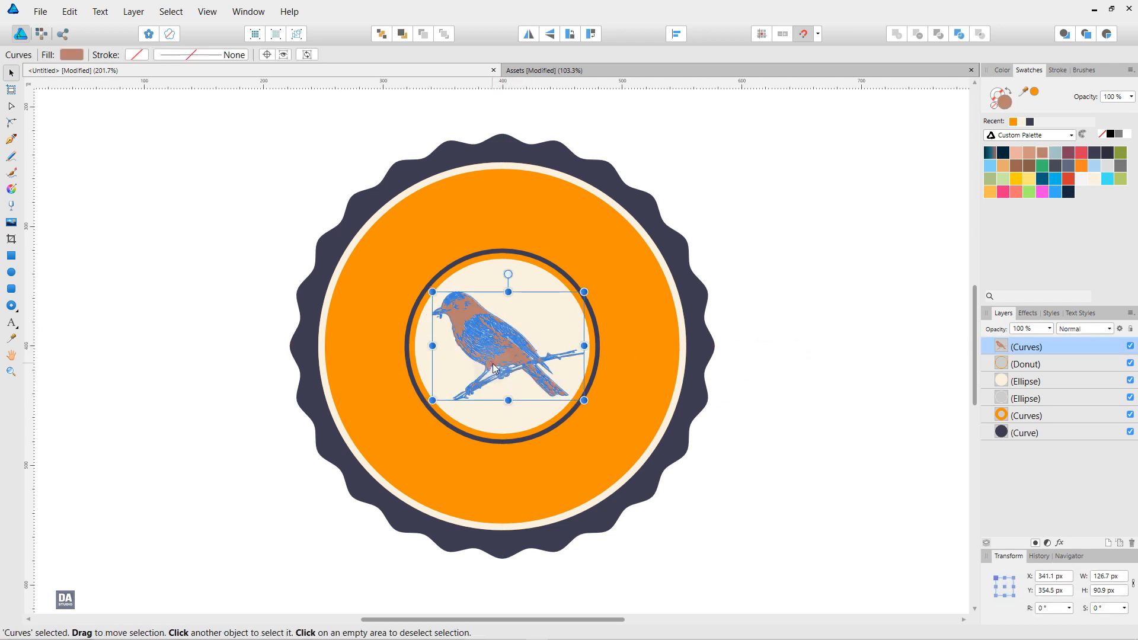
drag(592, 409, 584, 418)
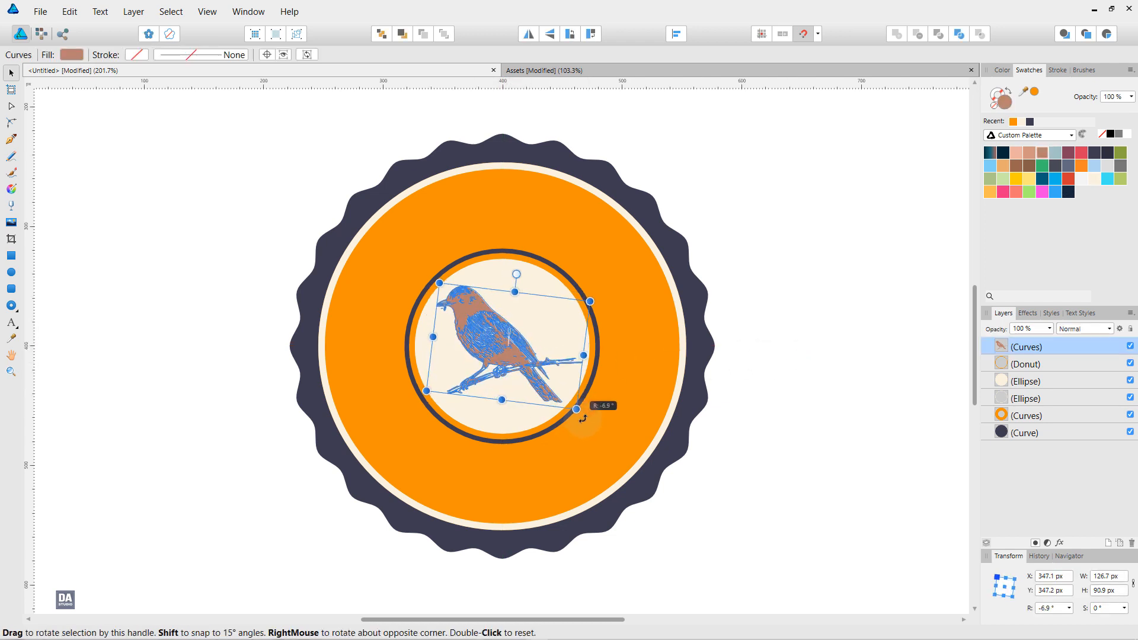
click(788, 390)
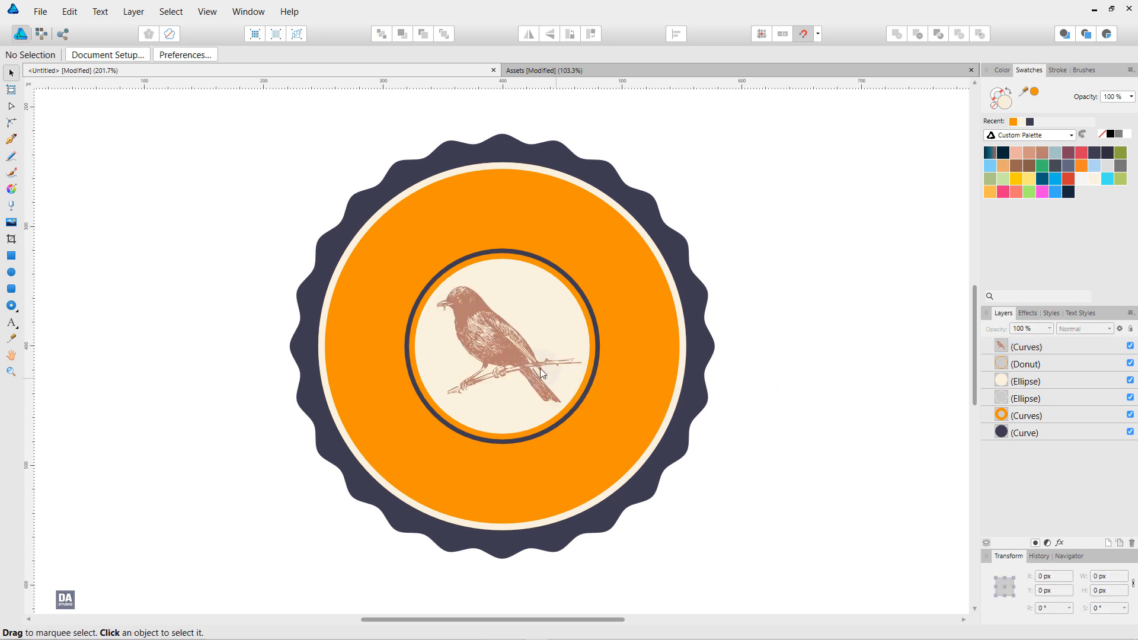
Recolour the bird with the dark navy swatch from the custom palette.
click(524, 357)
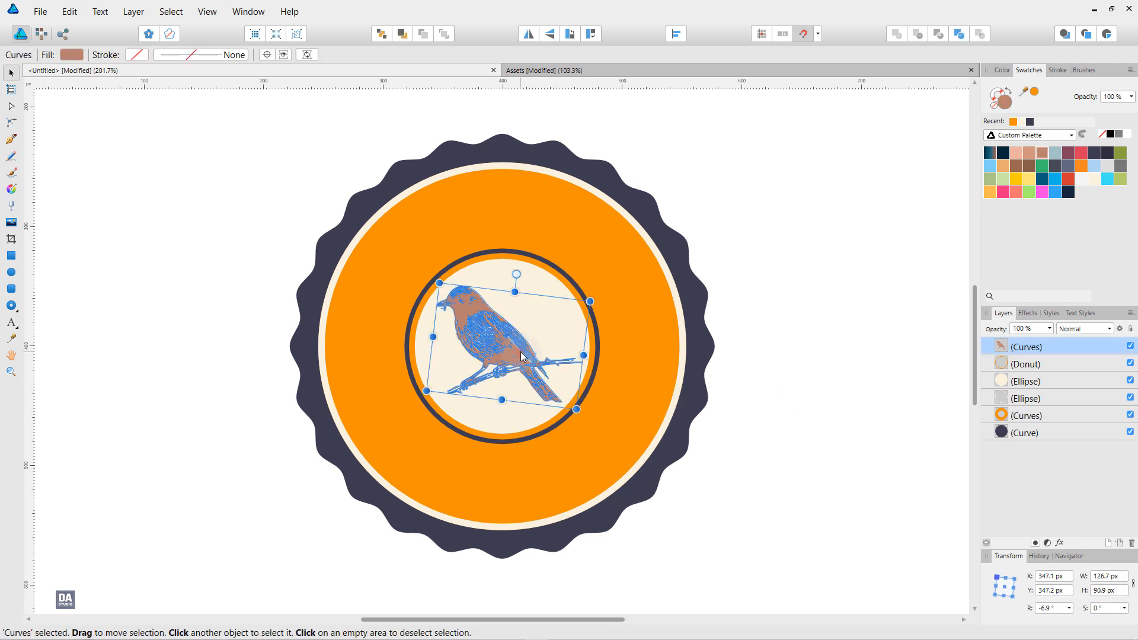
click(1108, 153)
click(843, 323)
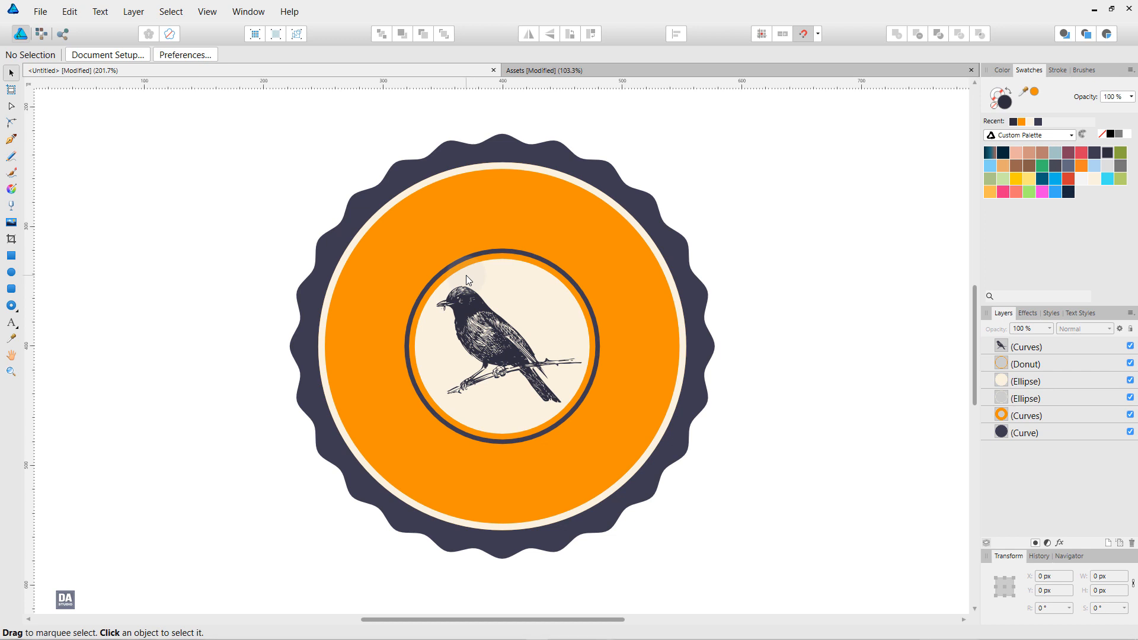
Duplicate the large cream outline ellipse to the top of the layer stack and shrink it around its center to about 237 px.
click(1013, 398)
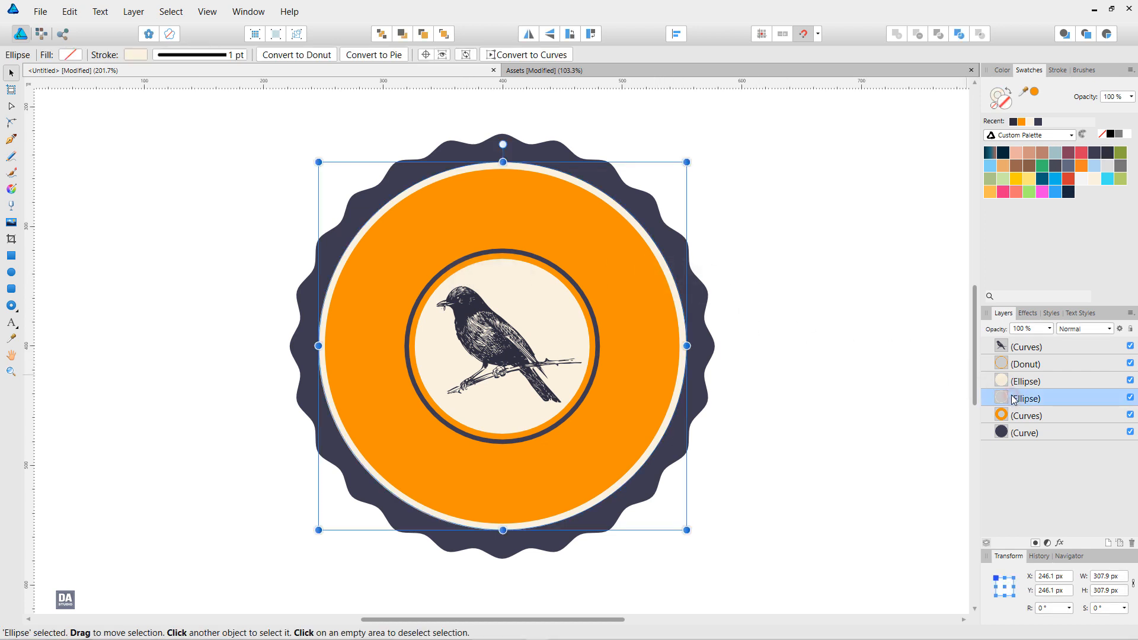
right_click(1013, 398)
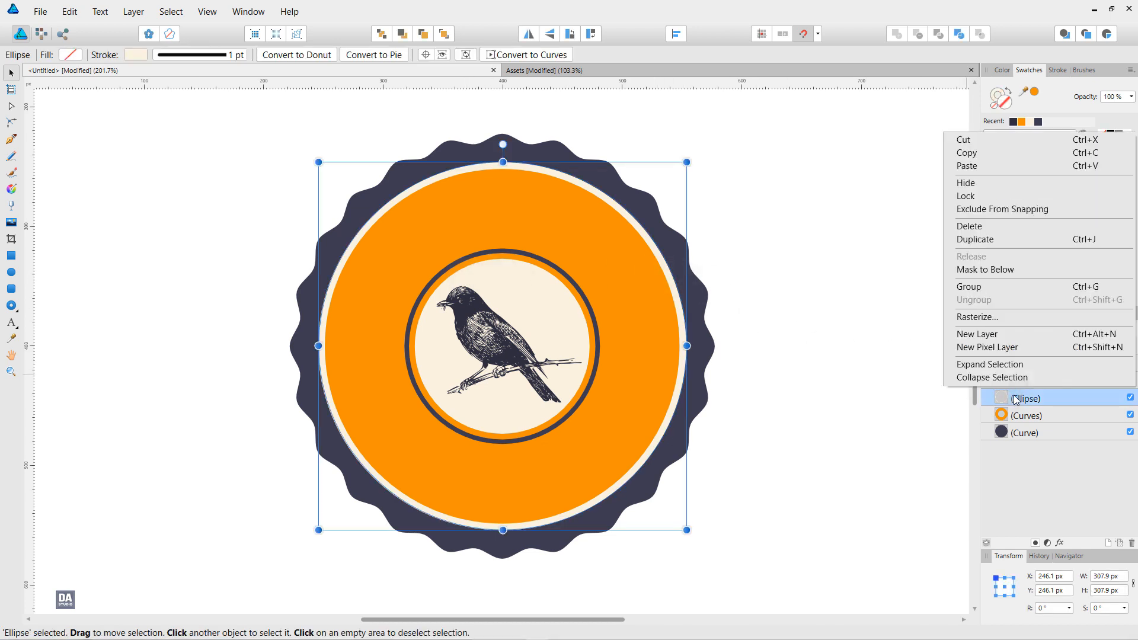
click(1022, 237)
drag(1070, 396, 1079, 336)
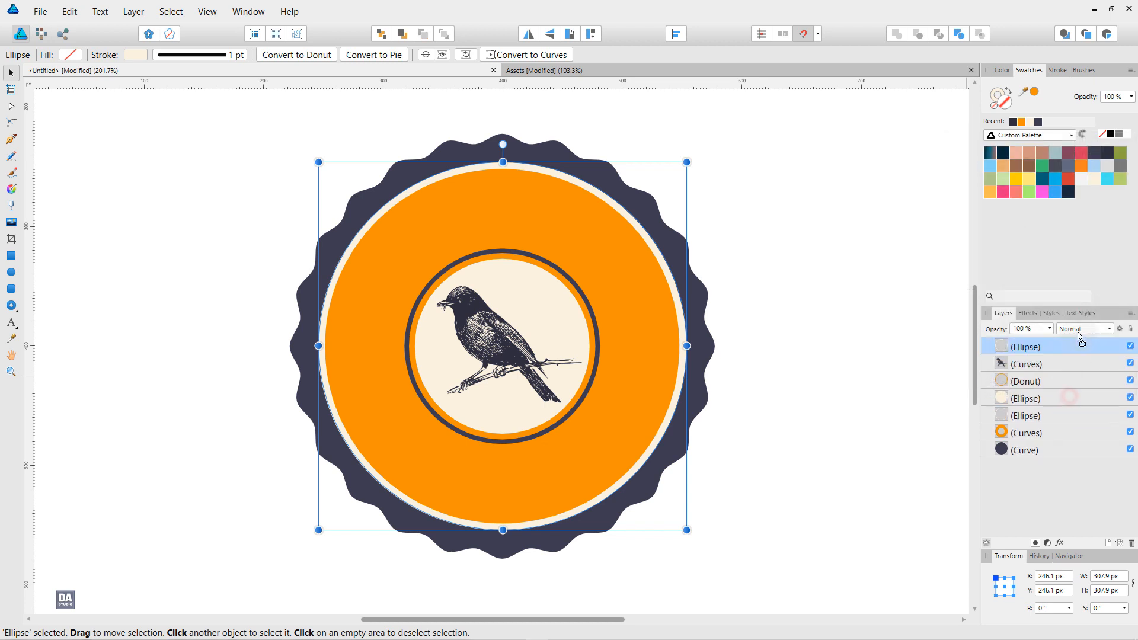
drag(686, 530, 629, 500)
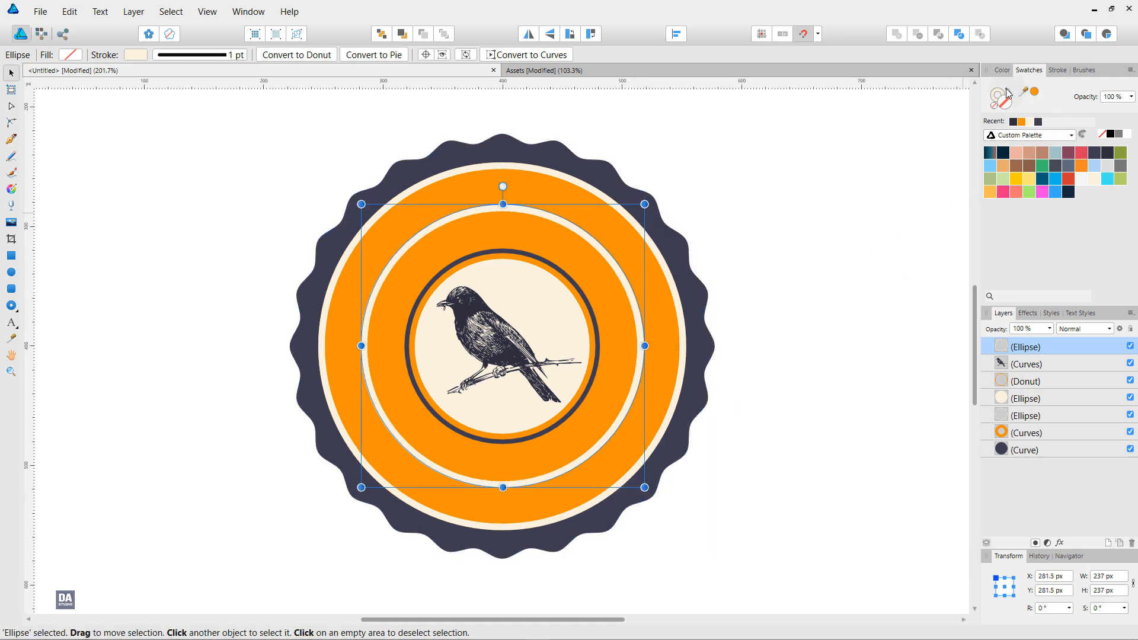
Thin the stroke of the duplicated ellipse to 0.2 pt.
click(1058, 70)
scroll(1117, 108, down, 1)
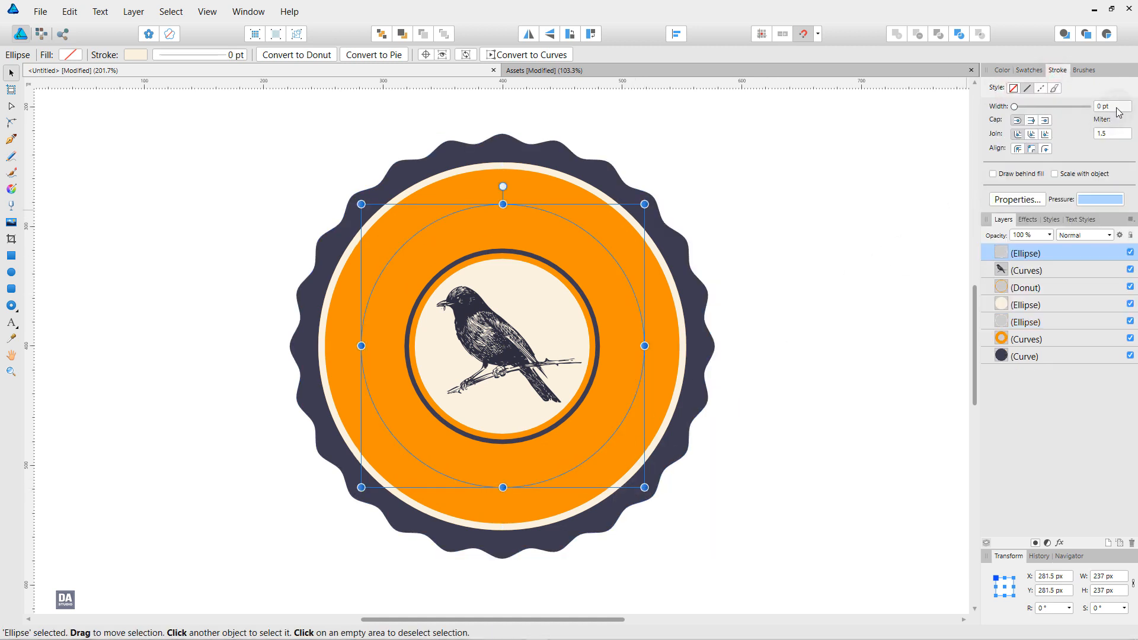
scroll(1118, 112, up, 1)
scroll(1118, 112, up, 1)
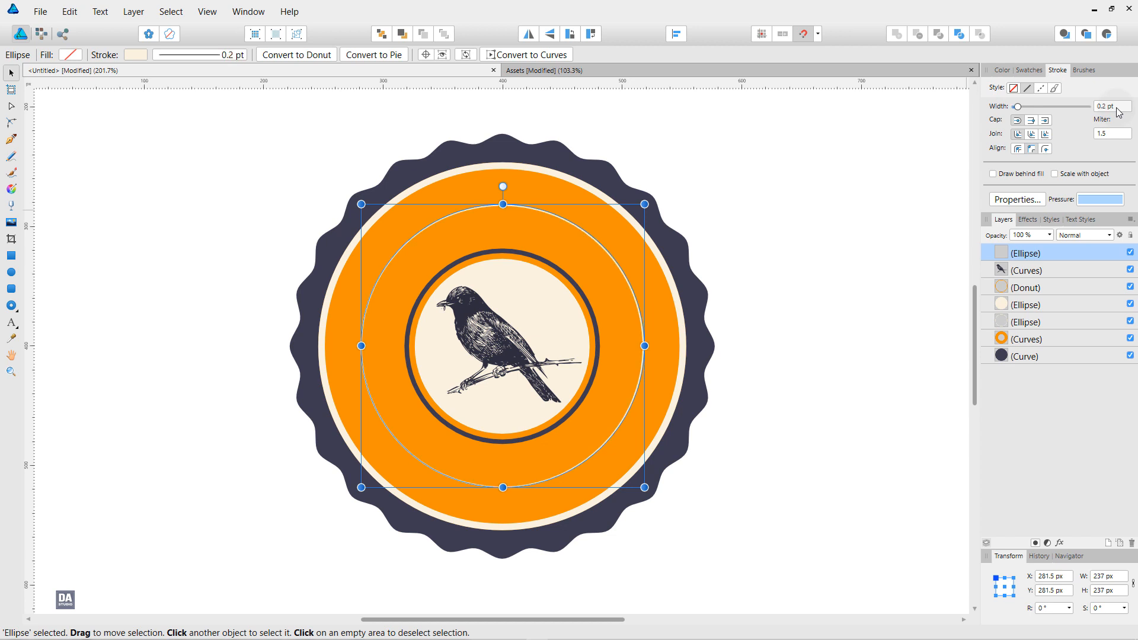
Turn the thin inner ellipse into a text path and write BIRD FOOD SHOP along it in the Combo font.
click(12, 324)
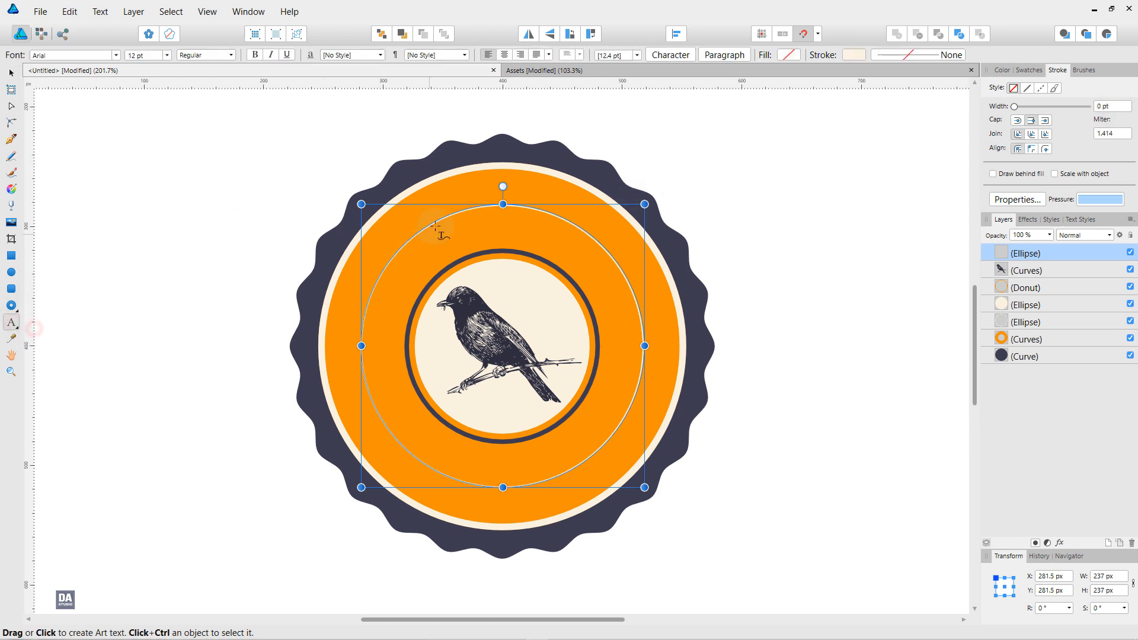
click(501, 205)
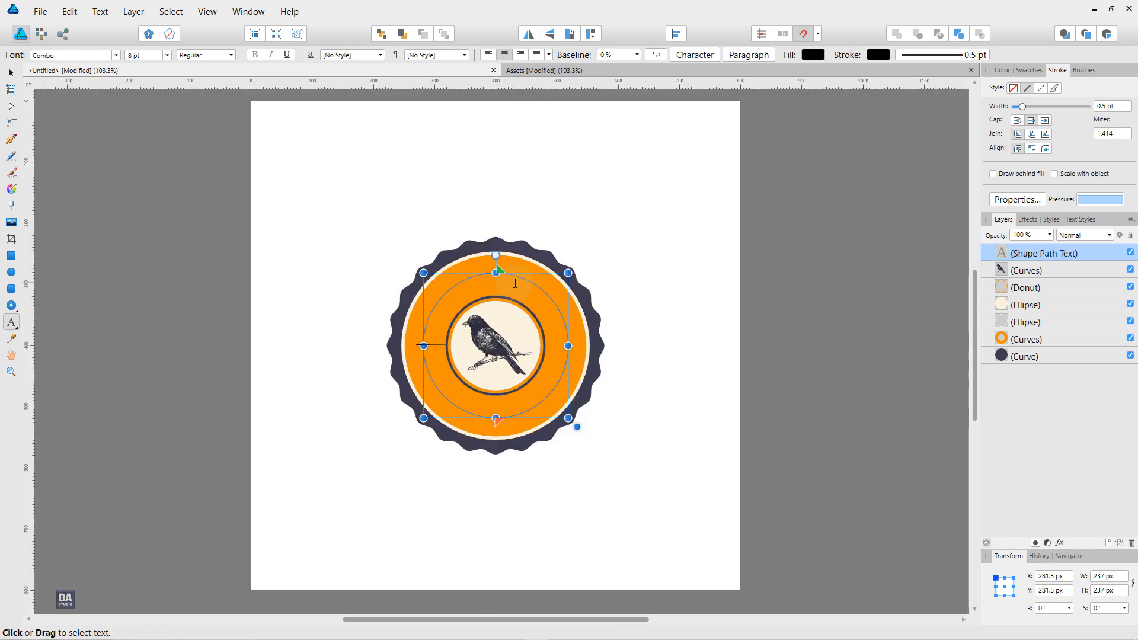
text(BIRD)
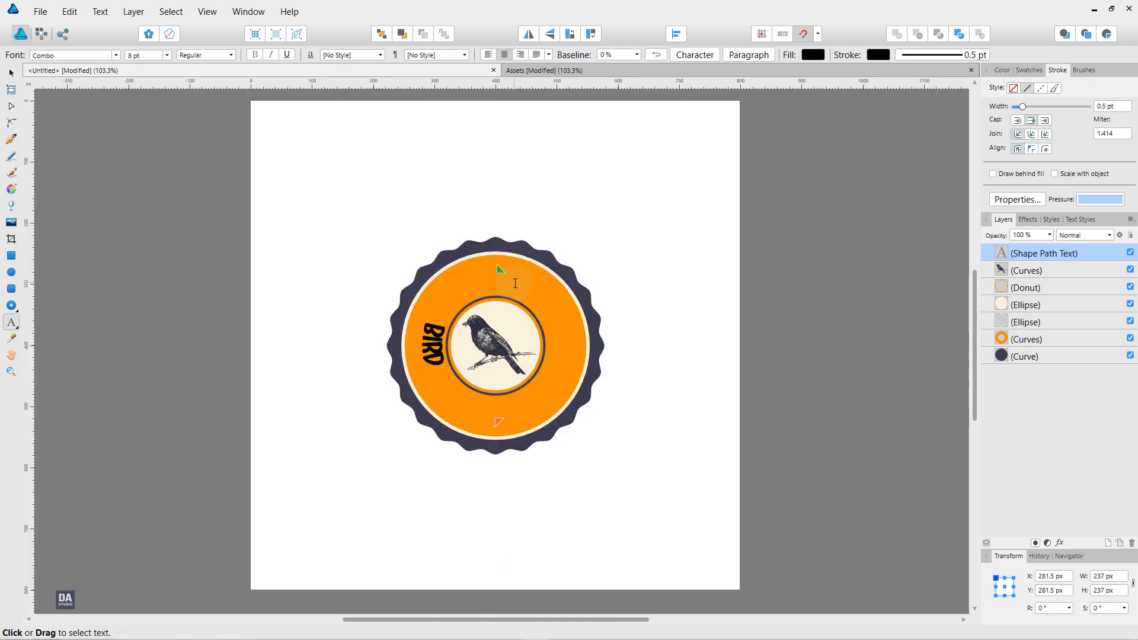
text( FOOD SHOP)
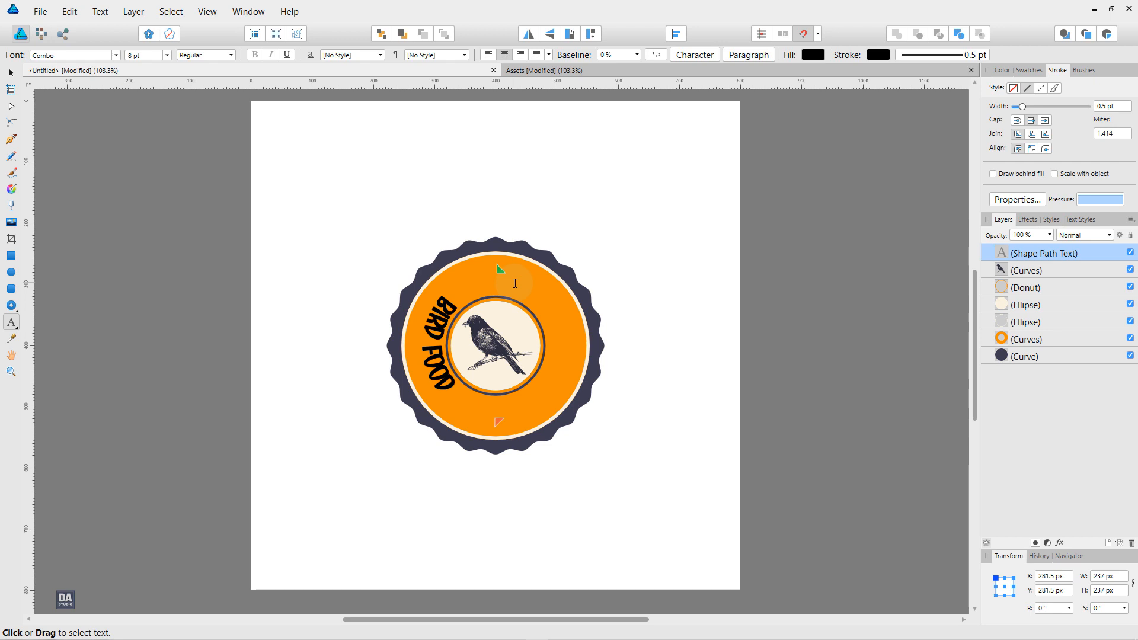
key(Escape)
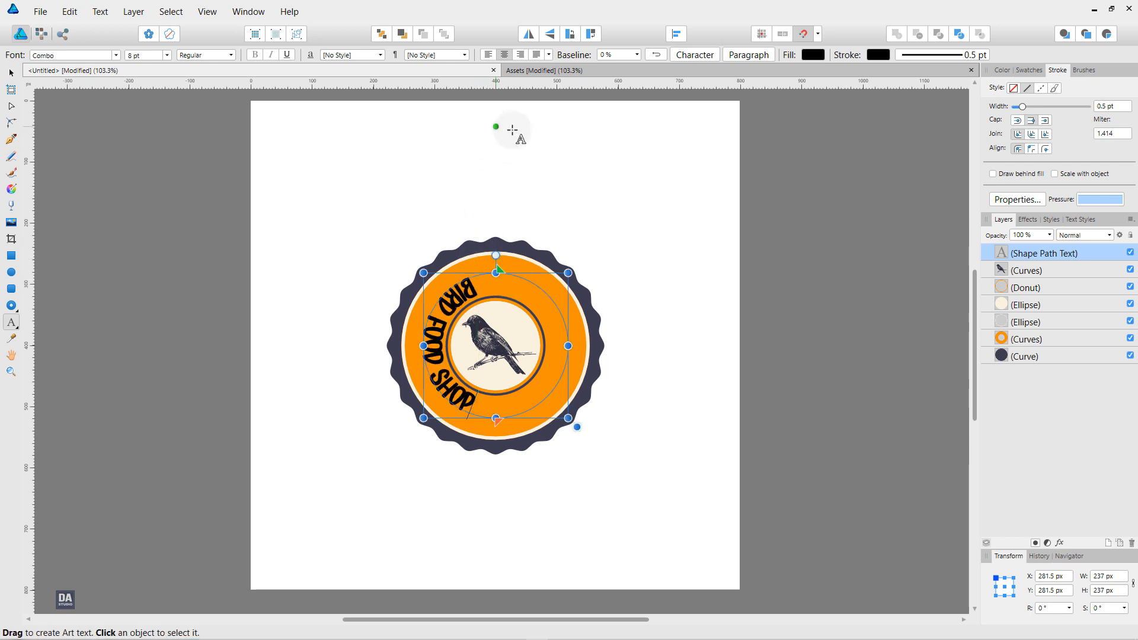
Reverse the direction of the path text and set its baseline to 37%.
click(654, 55)
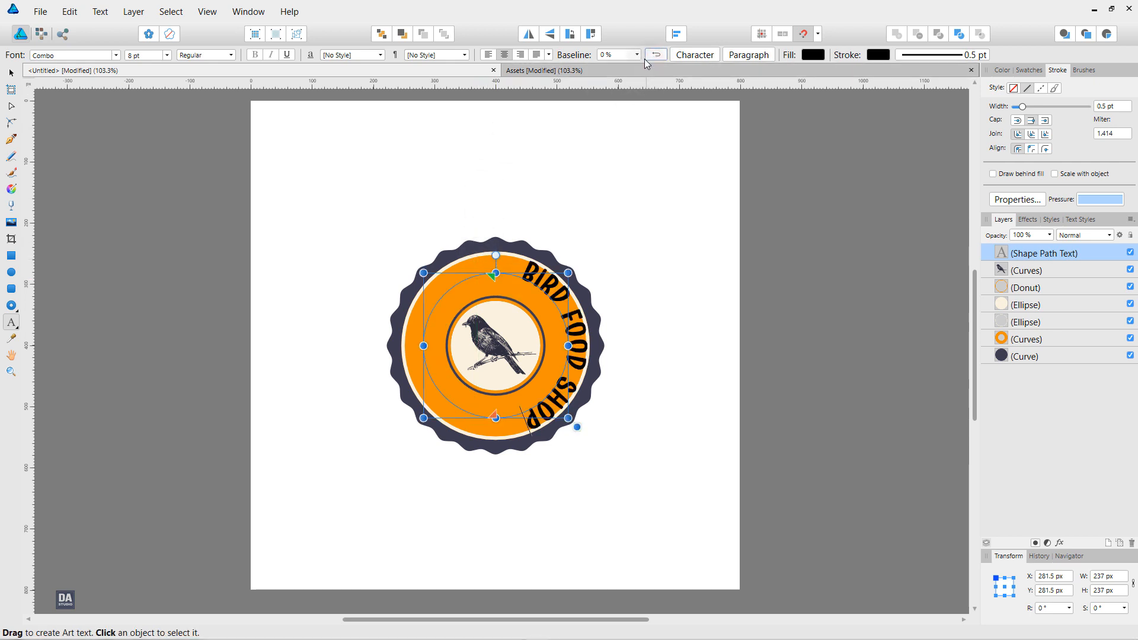
click(636, 55)
drag(638, 65, 659, 67)
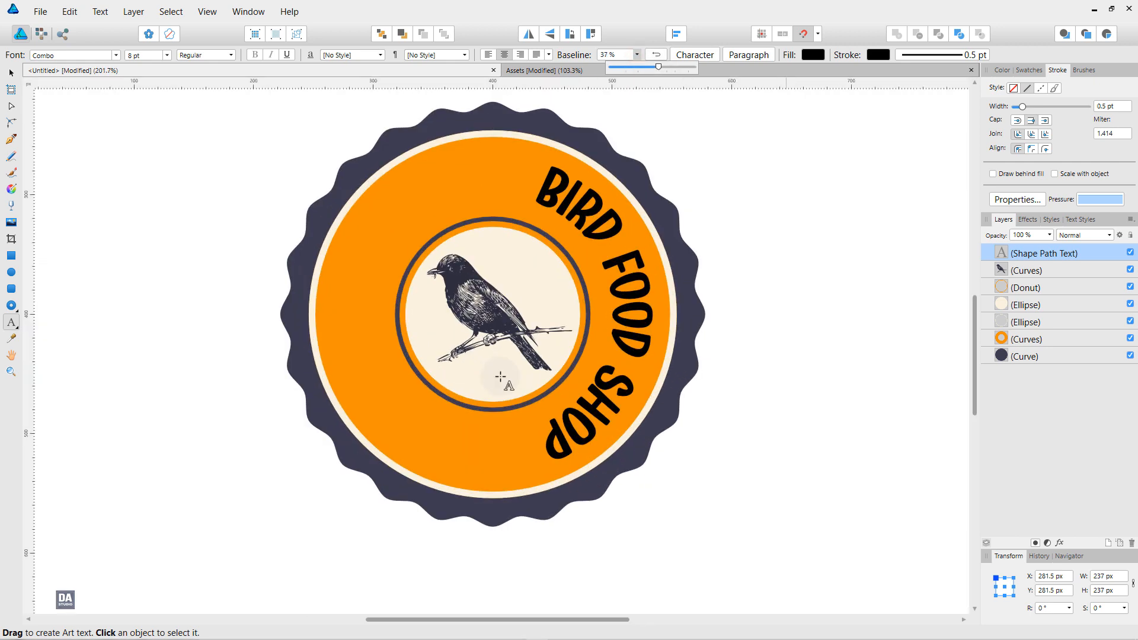
Move the path text's start point to the bottom of the circle so BIRD FOOD SHOP arches over the top of the badge.
scroll(499, 380, up, 3)
drag(489, 179, 489, 433)
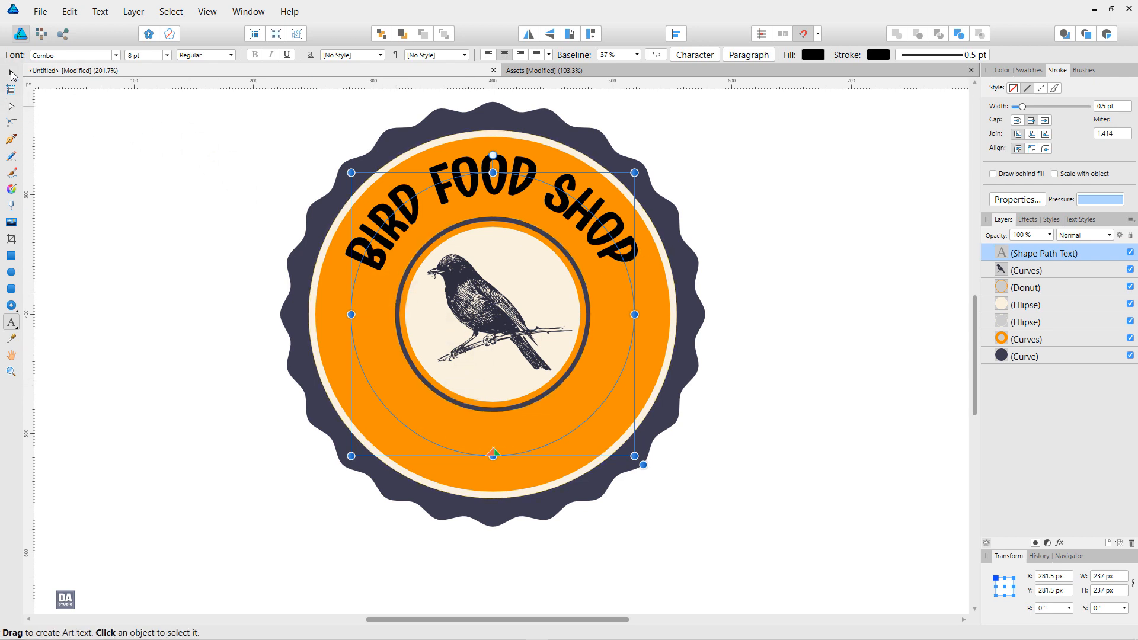
key(v)
click(181, 173)
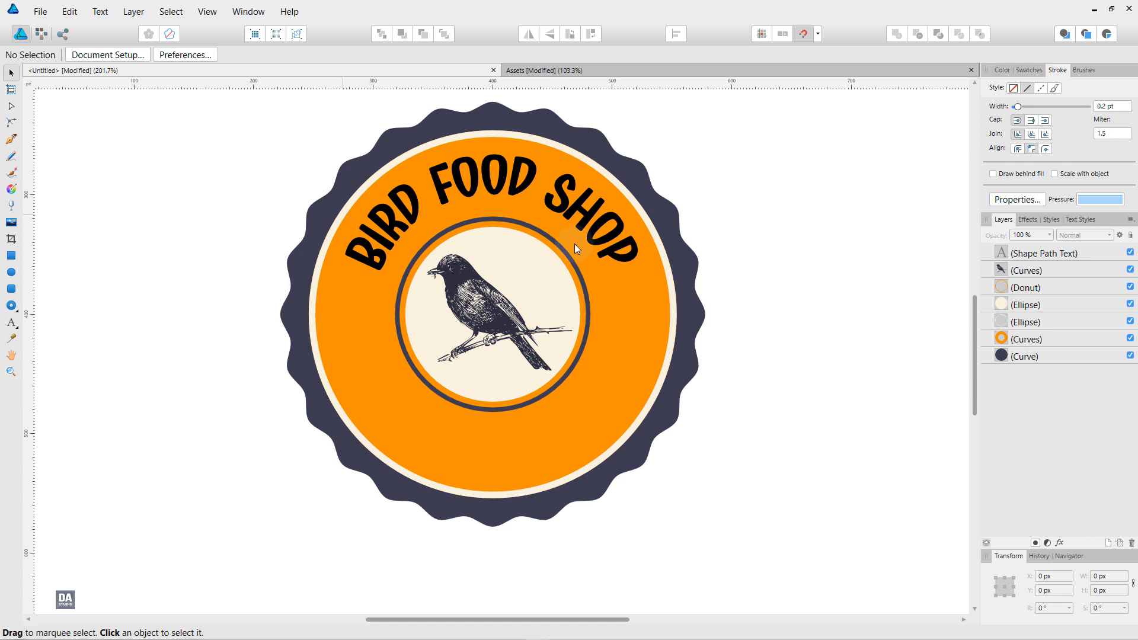
Hide the thin orange donut ring around the bird circle.
click(562, 257)
click(559, 255)
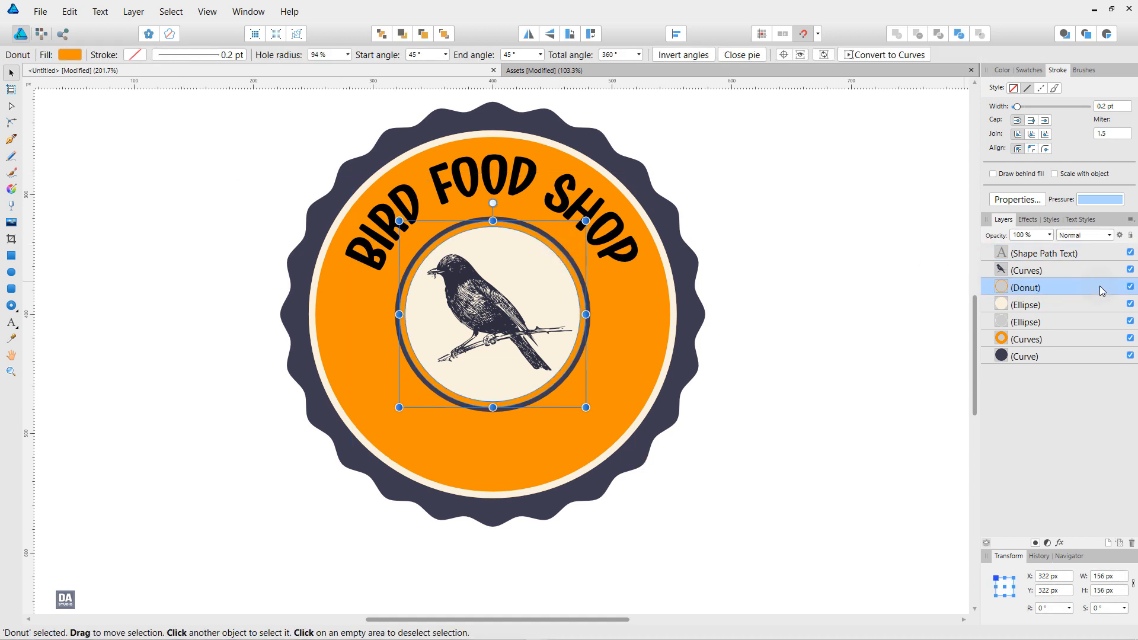
click(1130, 288)
click(779, 346)
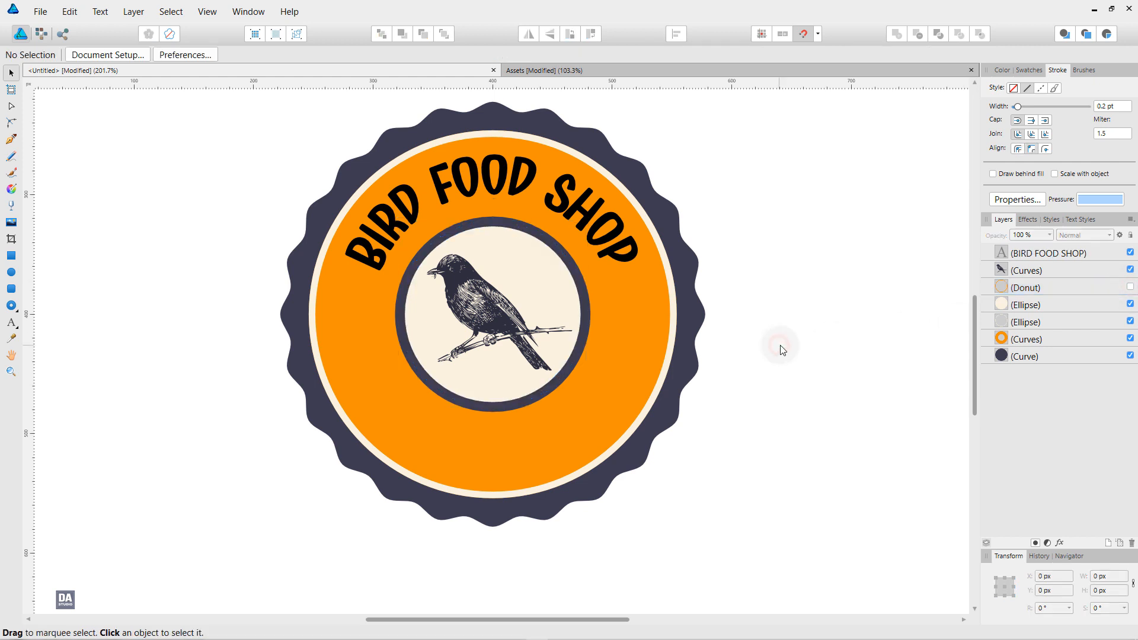
Draw a rectangle about 316 by 78 px from the badge center, directly above the cream ellipse in the layer stack.
click(1008, 306)
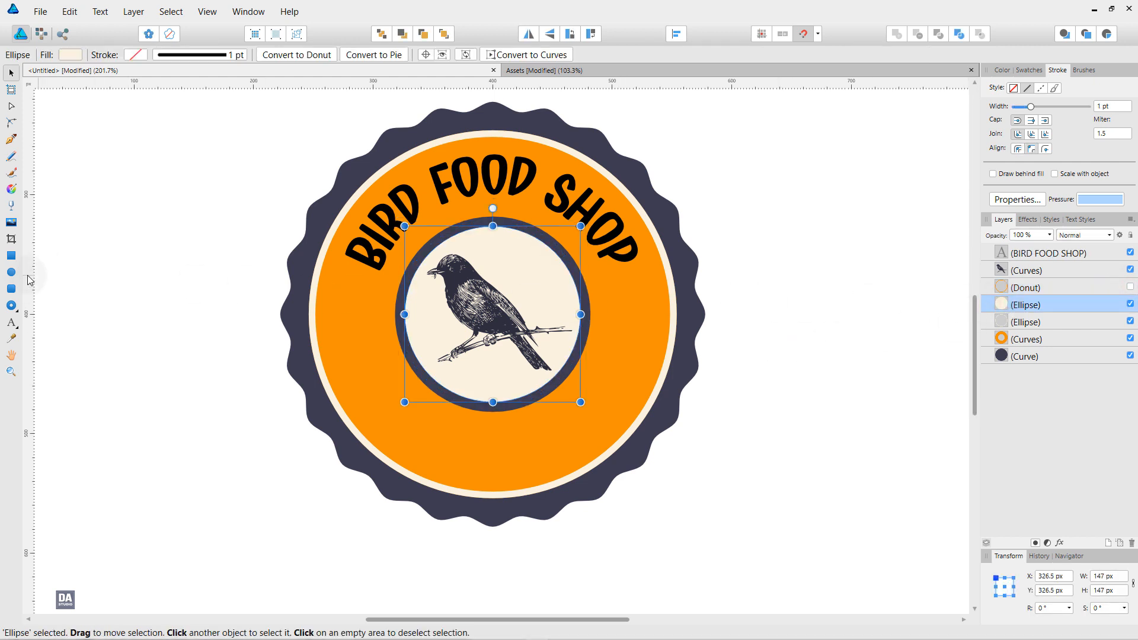
click(11, 256)
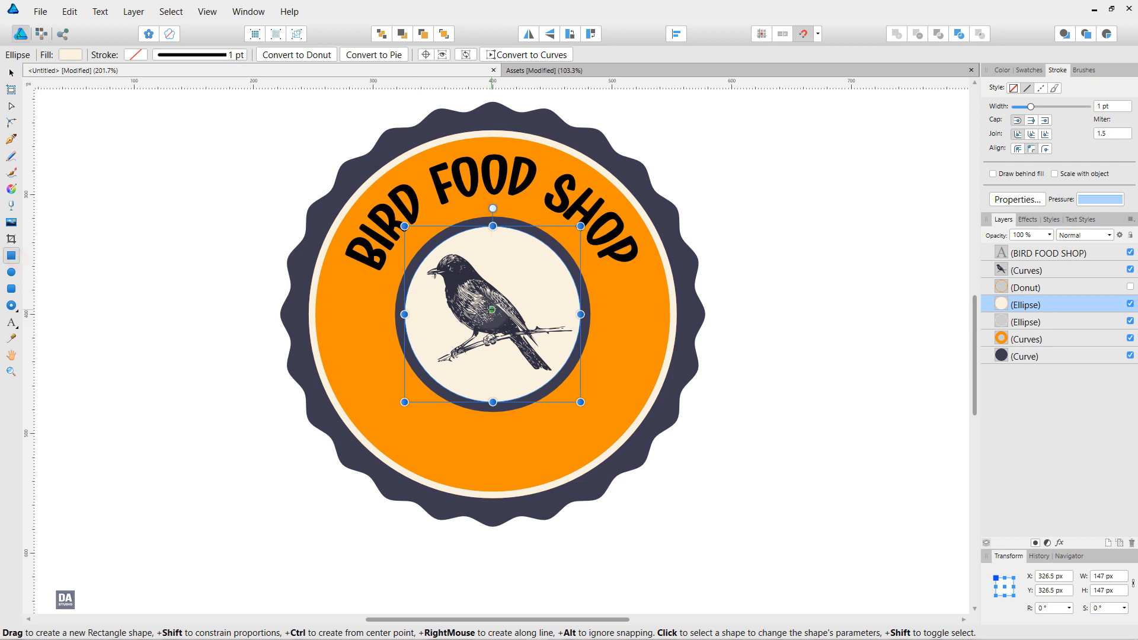
drag(492, 314, 683, 360)
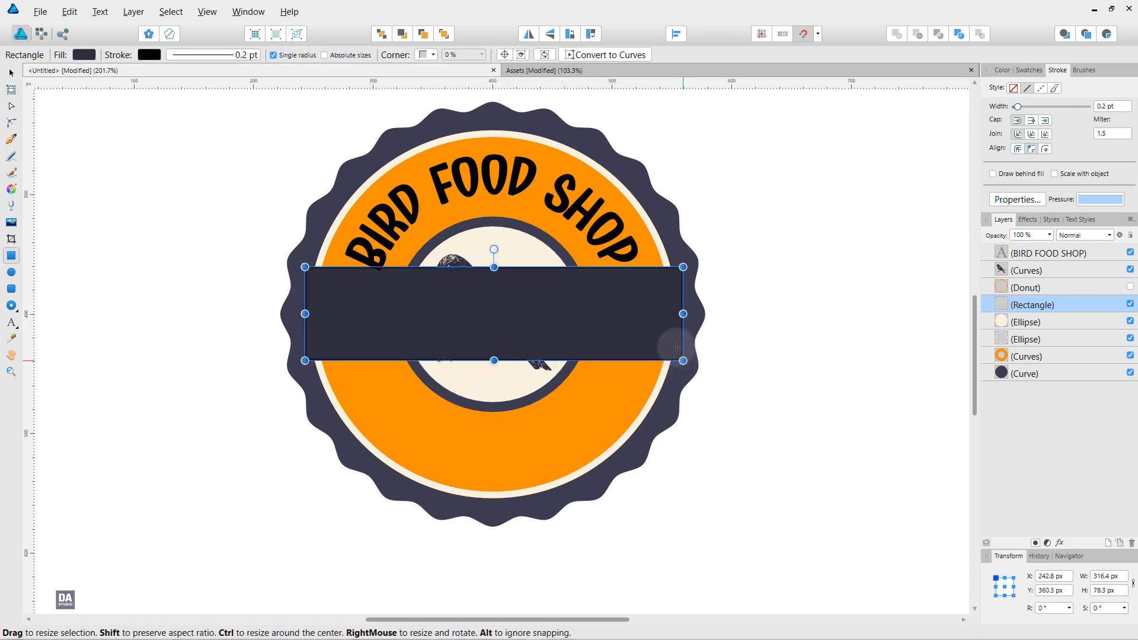
Align the dark rectangle to the center both horizontally and vertically.
click(675, 34)
click(700, 73)
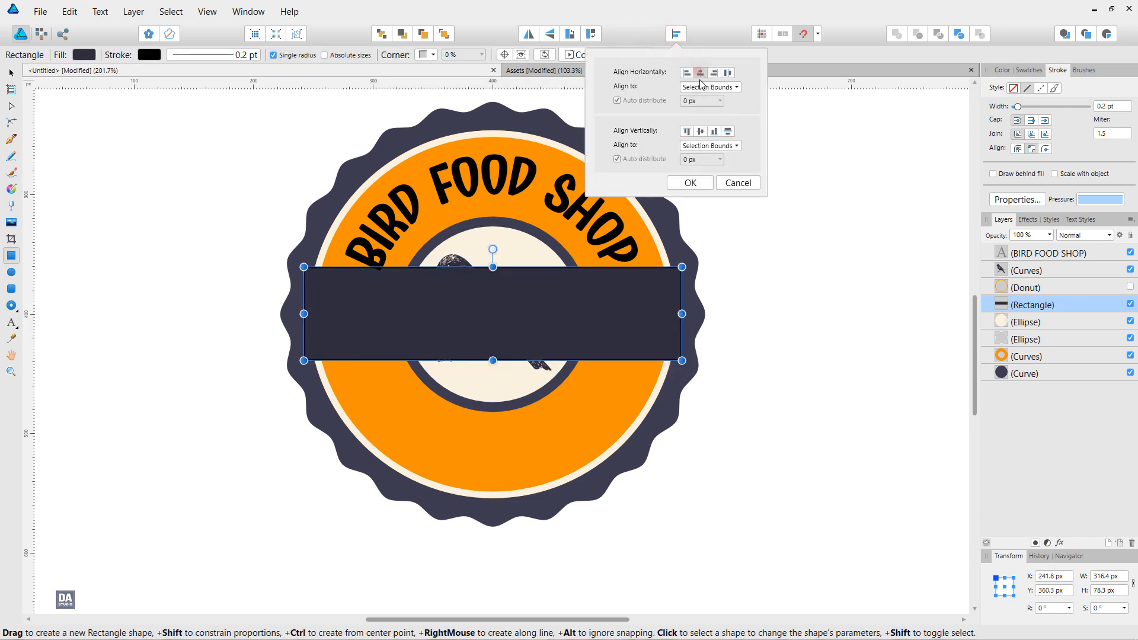
click(701, 131)
click(706, 184)
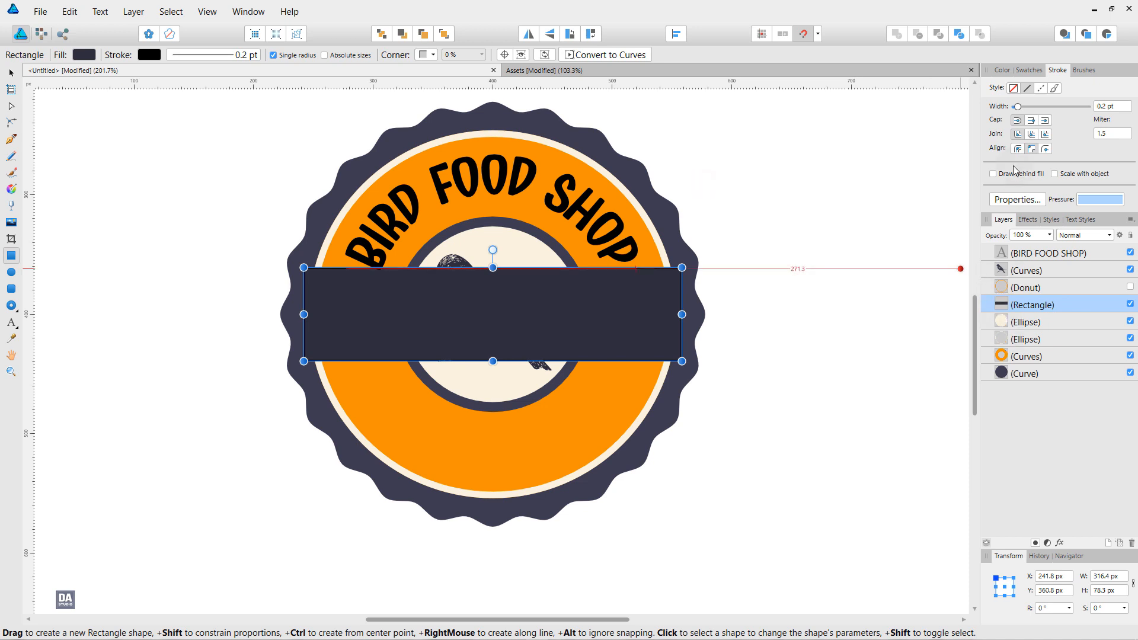
Fill the central rectangle with the pale cream swatch and remove its stroke.
click(1029, 70)
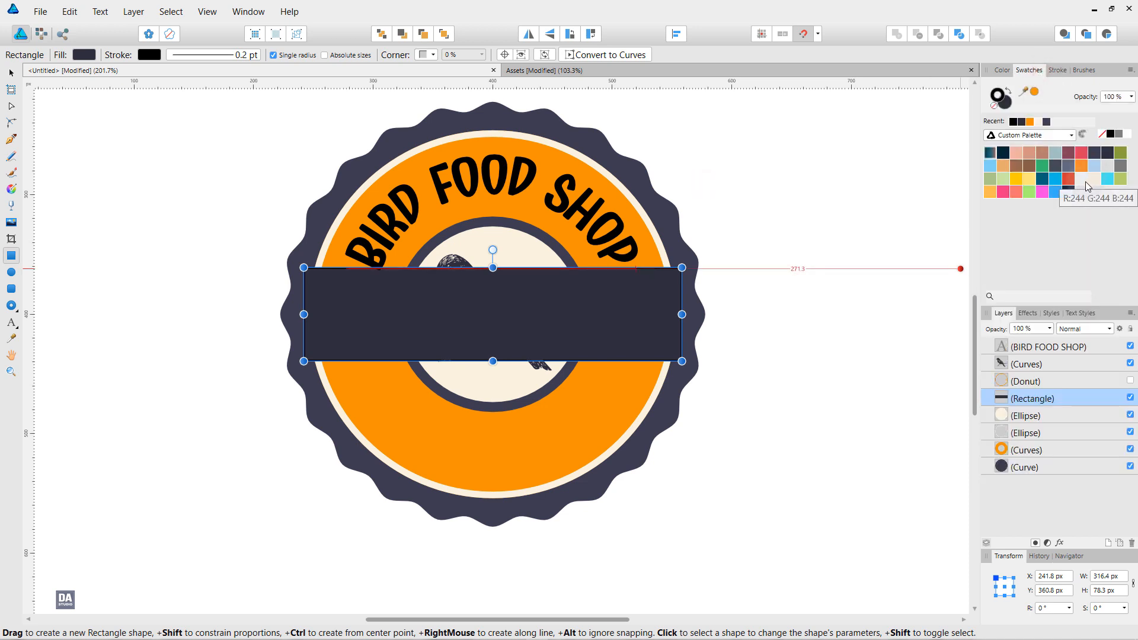
click(1086, 181)
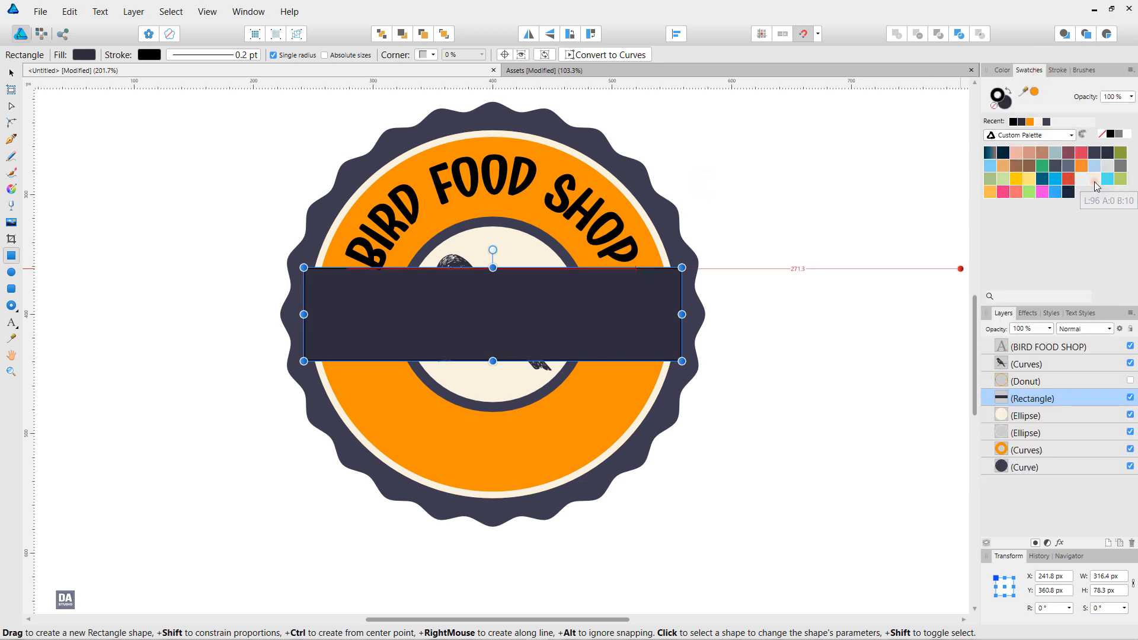
click(1009, 91)
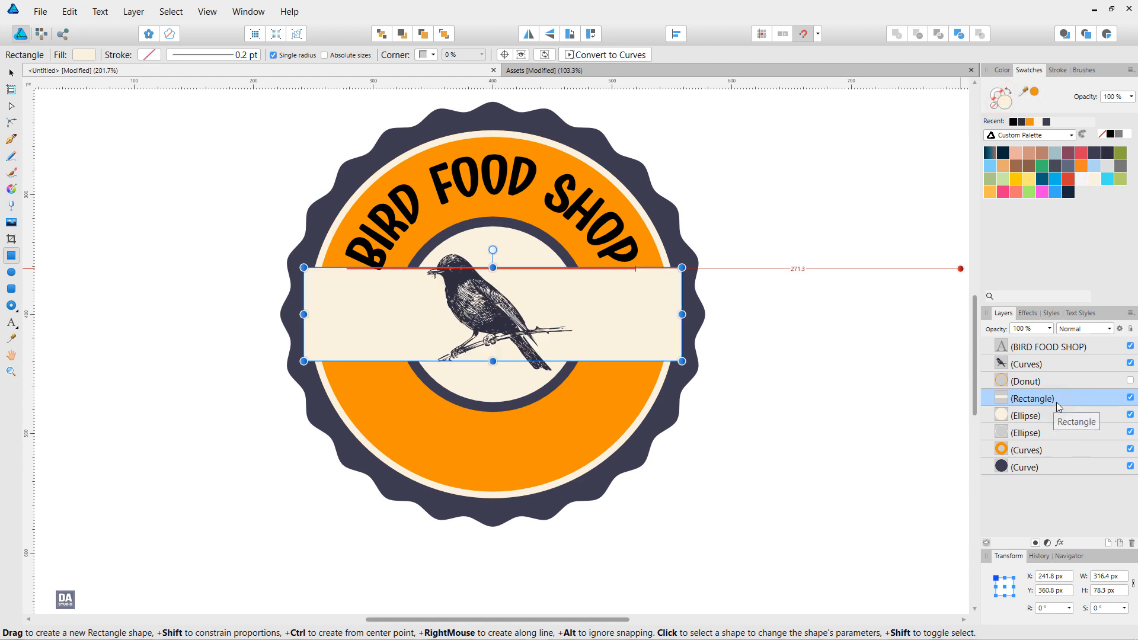
Move the cream rectangle below both ellipses in the layer stack and clip it inside the orange ring's curves.
key(ctrl+bracketleft)
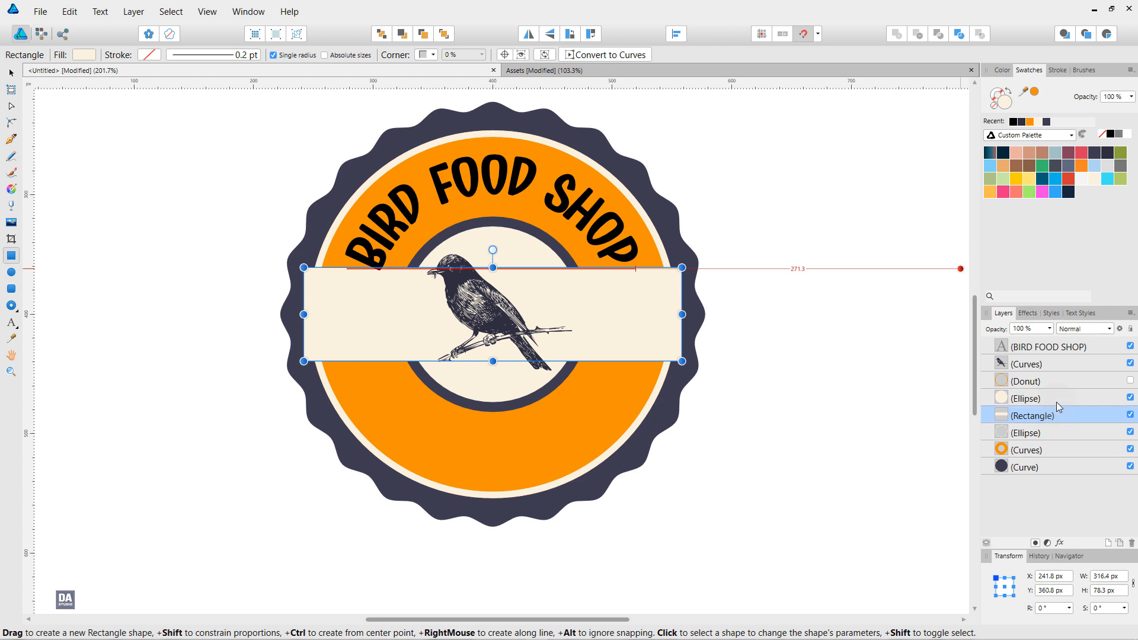
key(ctrl+bracketleft)
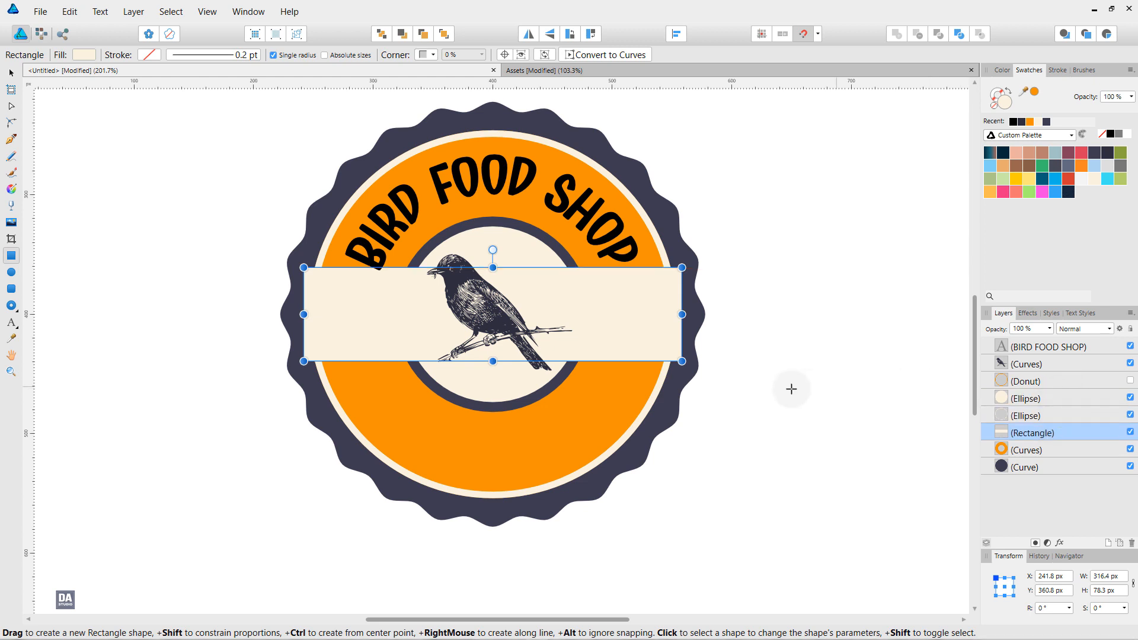
key(v)
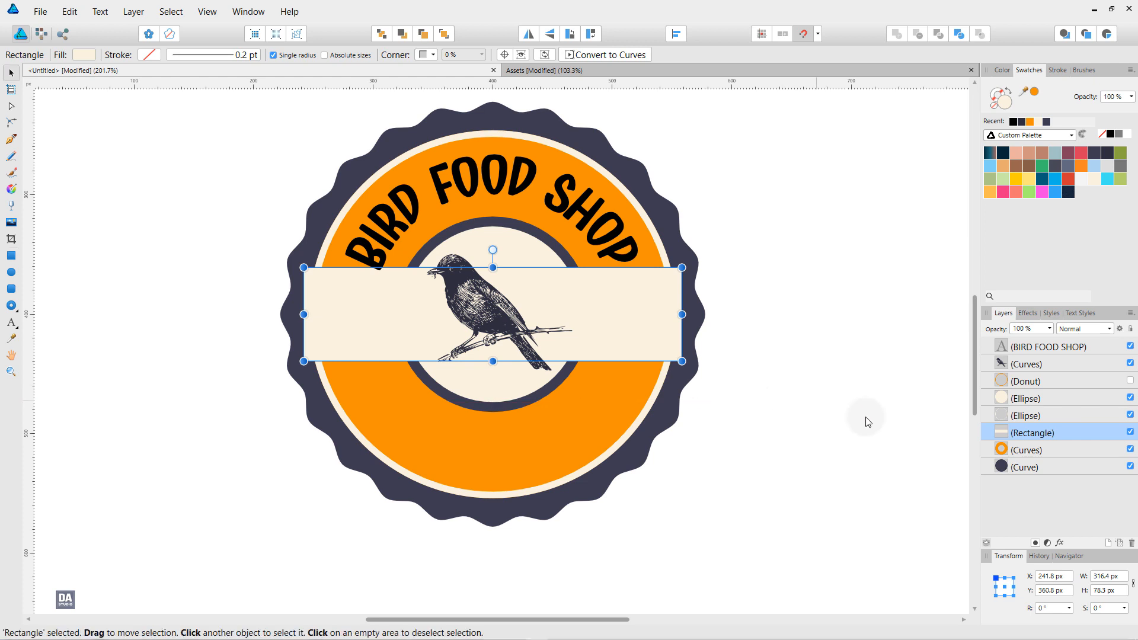
drag(1007, 433, 1009, 451)
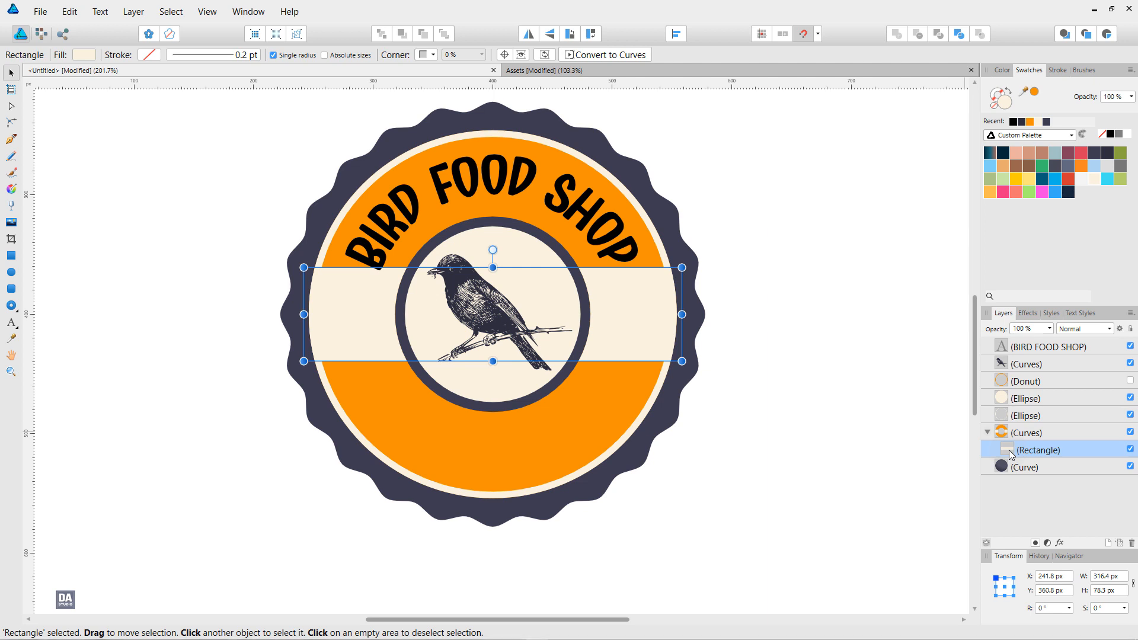
click(807, 345)
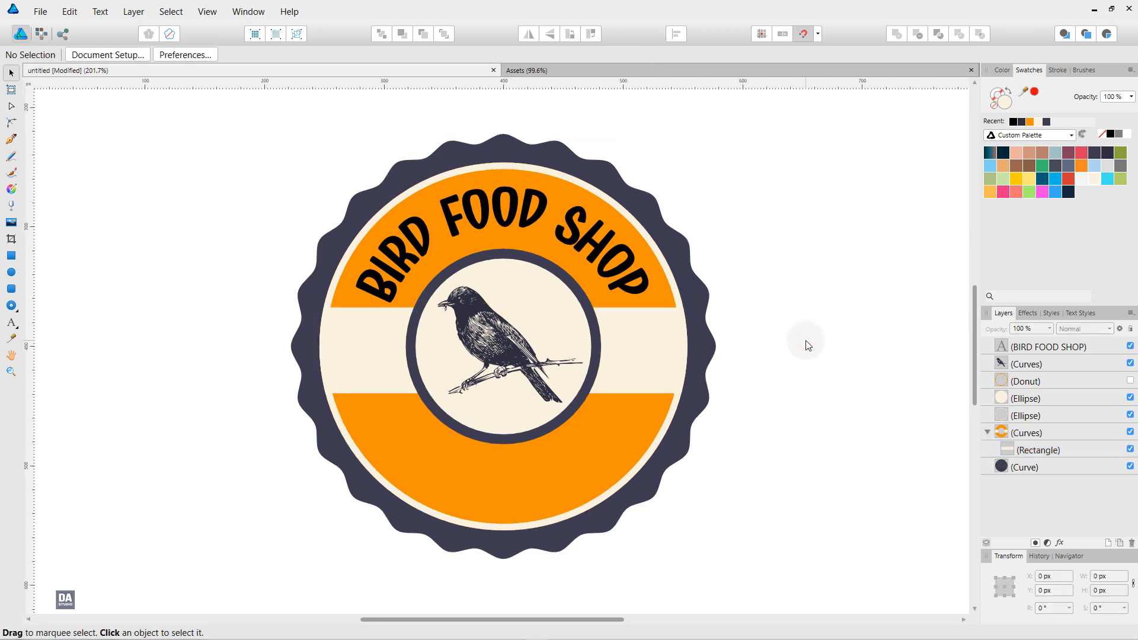
Duplicate the curved BIRD FOOD SHOP text.
click(988, 433)
click(1040, 350)
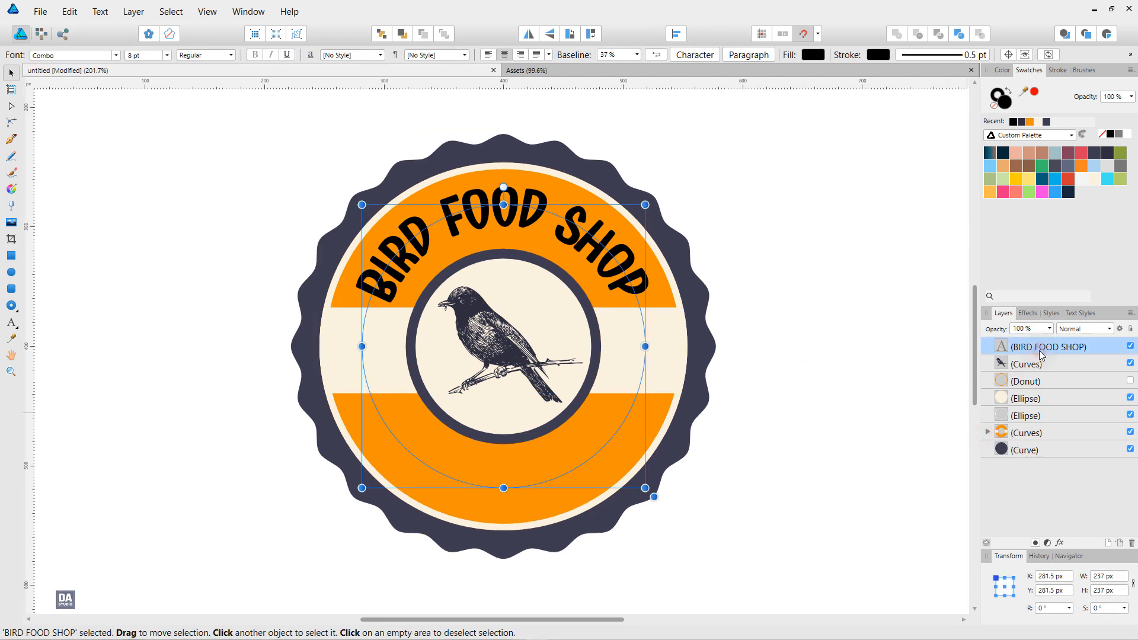
right_click(1040, 350)
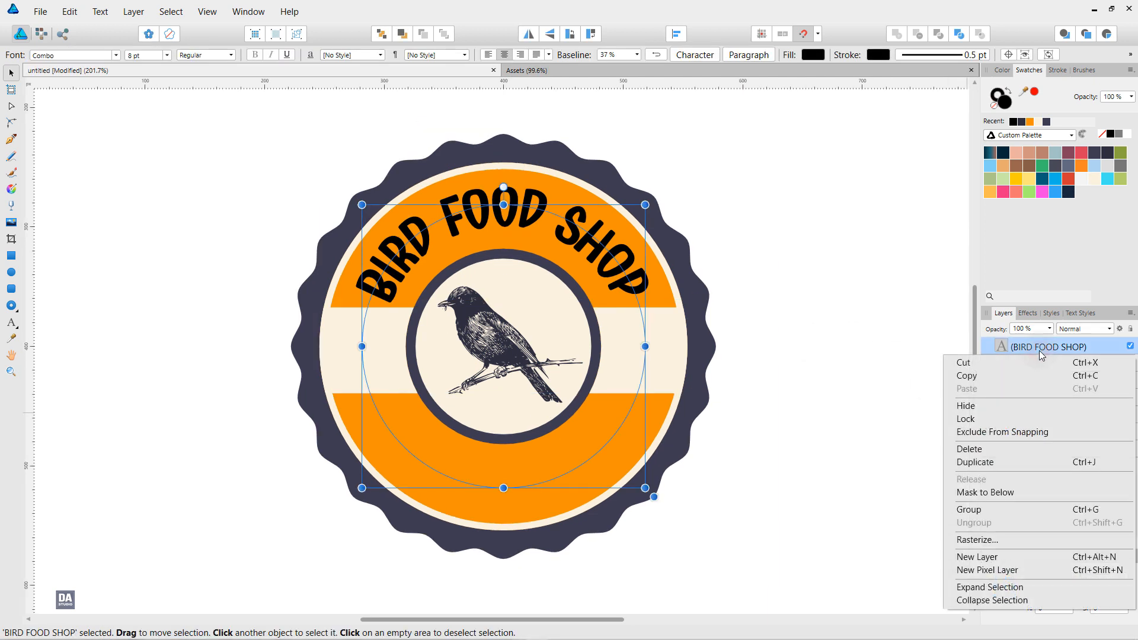
click(1024, 467)
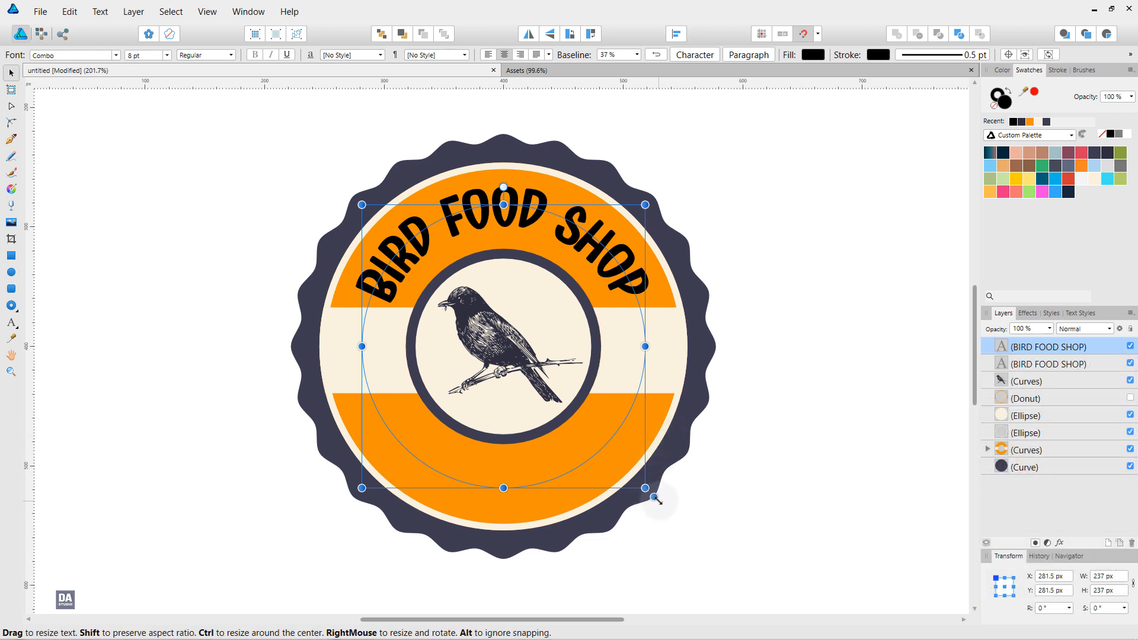
Rotate the copied path text 180° and reverse its text path so it reads upright along the badge's lower arc.
drag(656, 499, 411, 431)
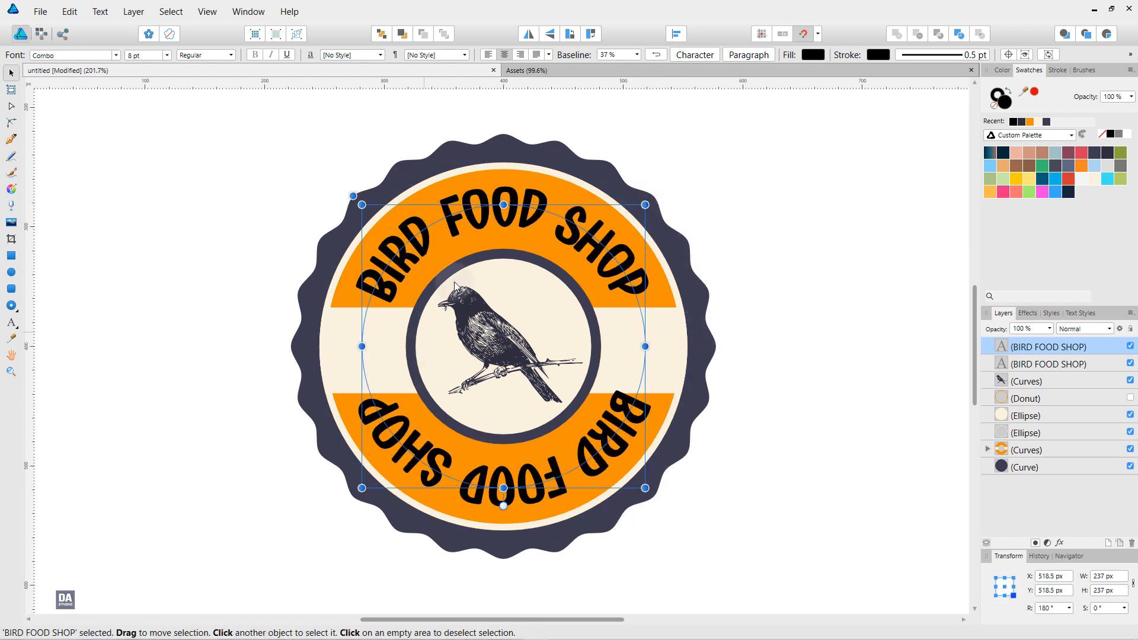
click(655, 54)
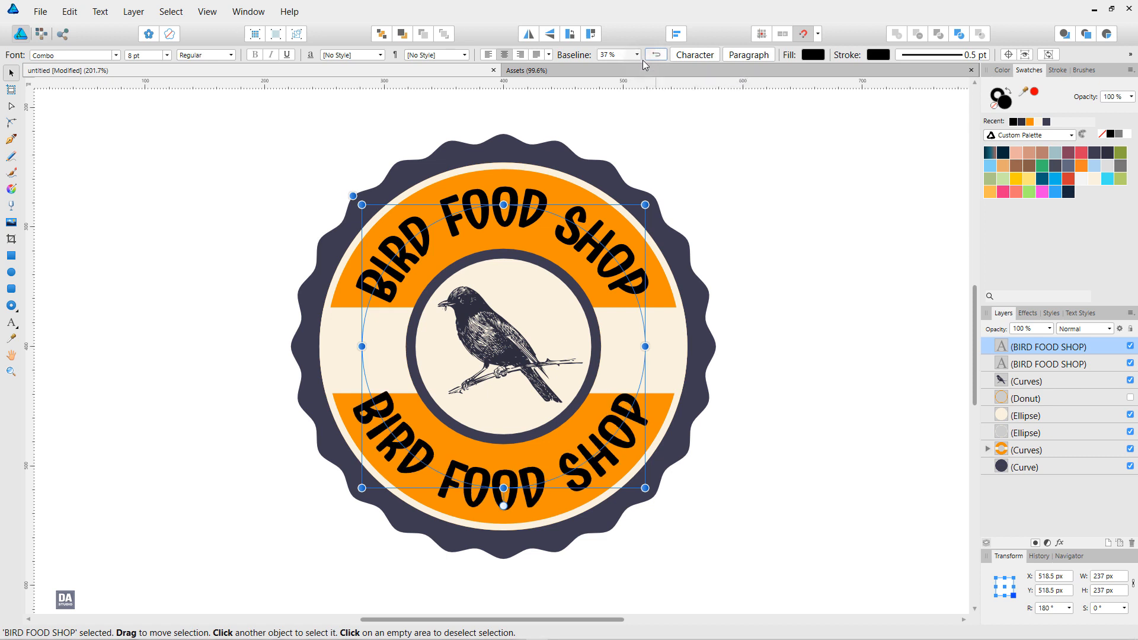
Set the lower curved text's font size to 7 pt.
click(168, 55)
scroll(140, 99, up, 1)
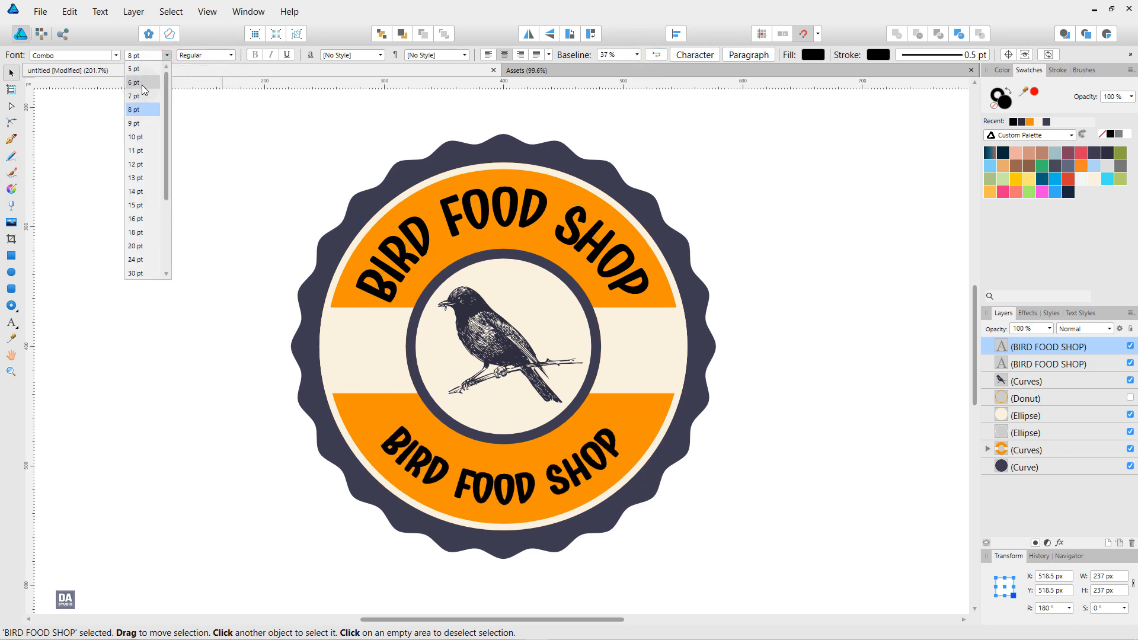
click(143, 94)
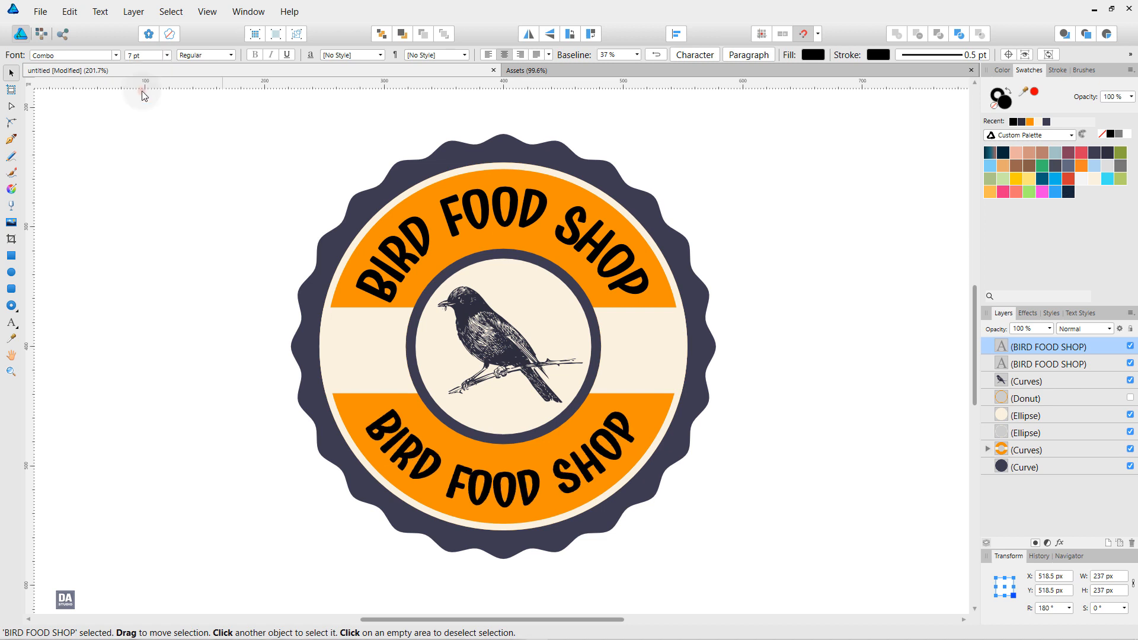
Replace the lower curved text with QUALITY PRODUCT.
double_click(524, 489)
triple_click(521, 486)
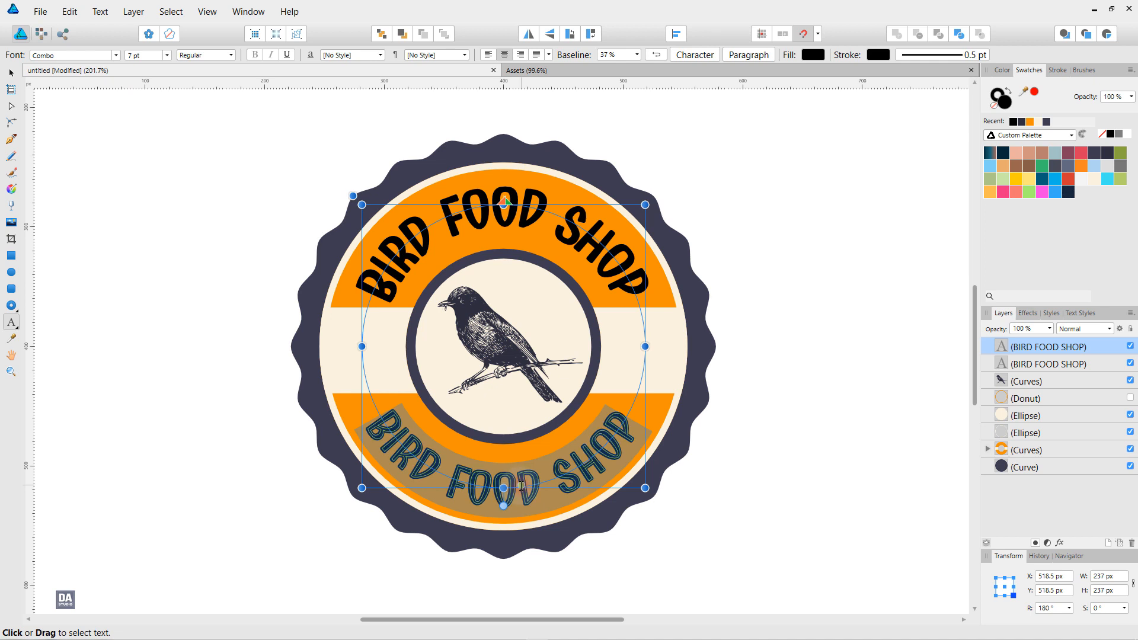
text(QUALITY)
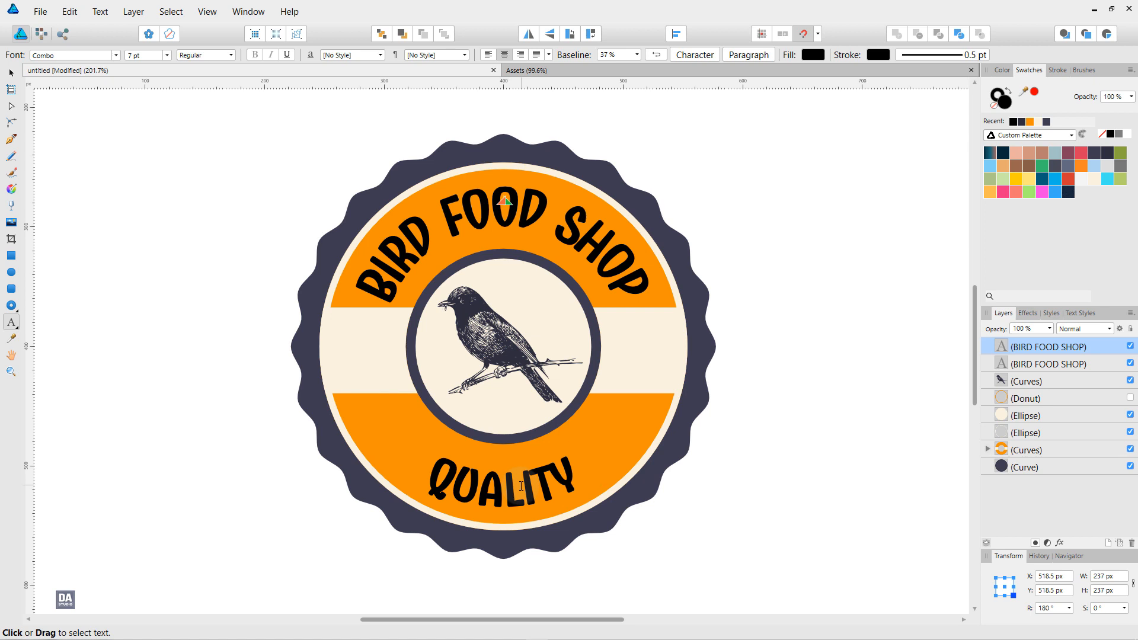
text( PRODUC)
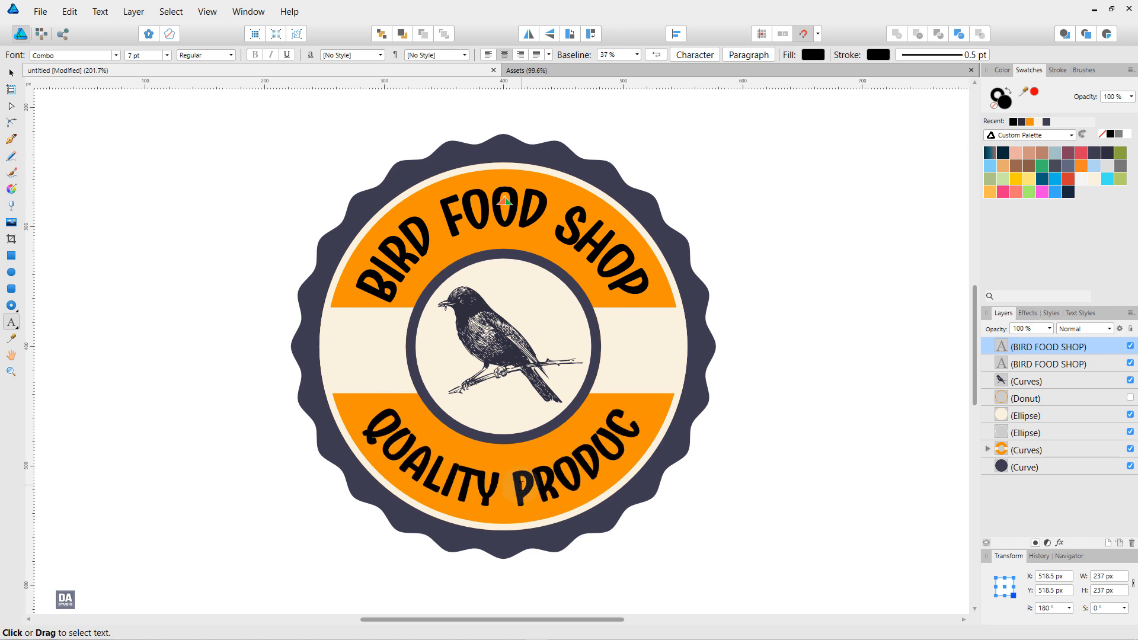
text(T)
key(Escape)
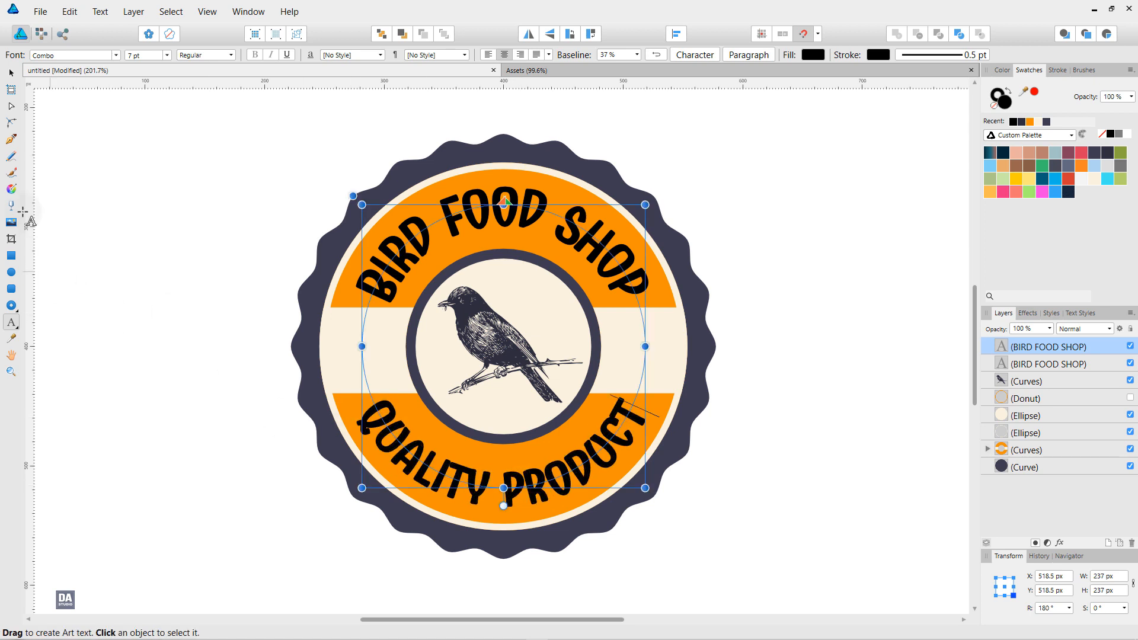
click(12, 73)
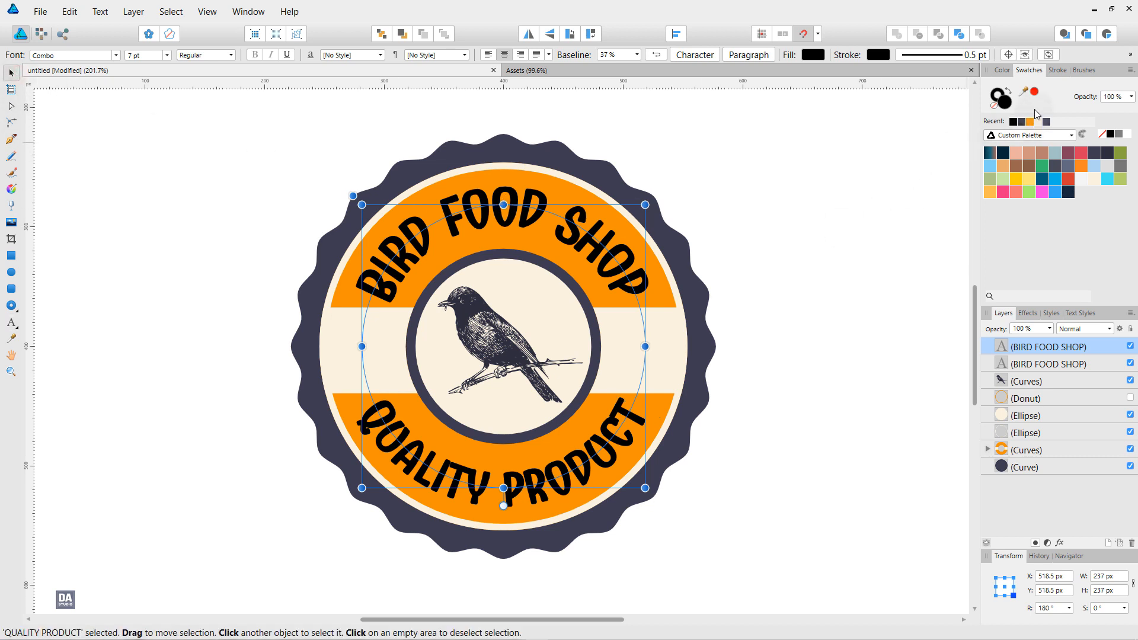
Set the QUALITY PRODUCT text's stroke width to 0.3 pt and its font size to 5 pt.
click(1057, 69)
scroll(1104, 113, down, 3)
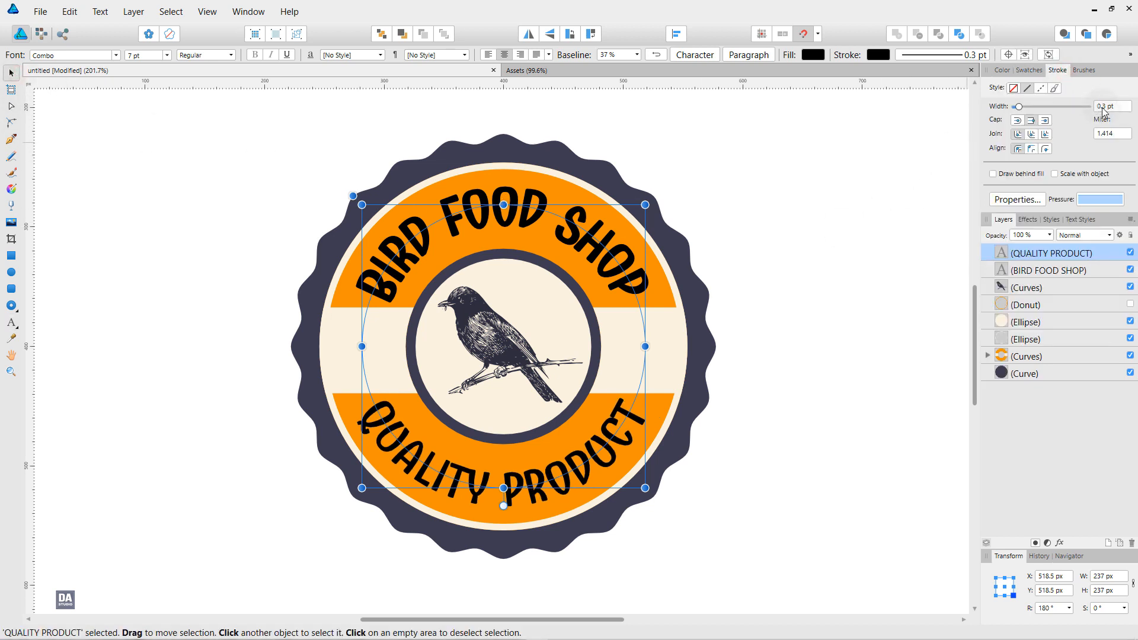
scroll(1104, 112, up, 1)
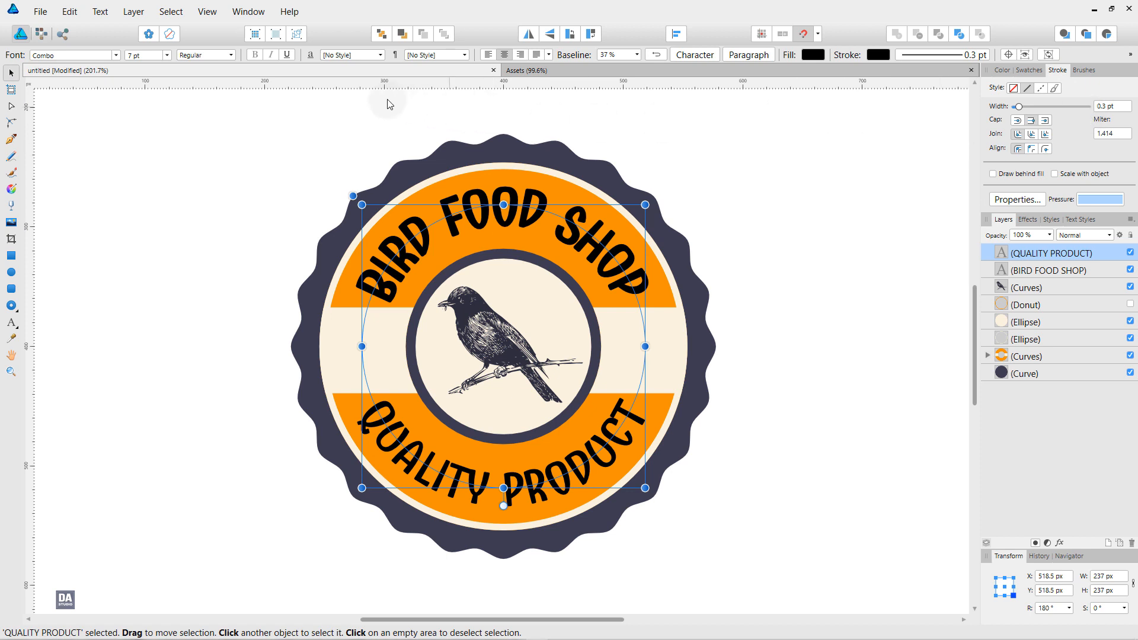
click(167, 55)
scroll(165, 83, up, 2)
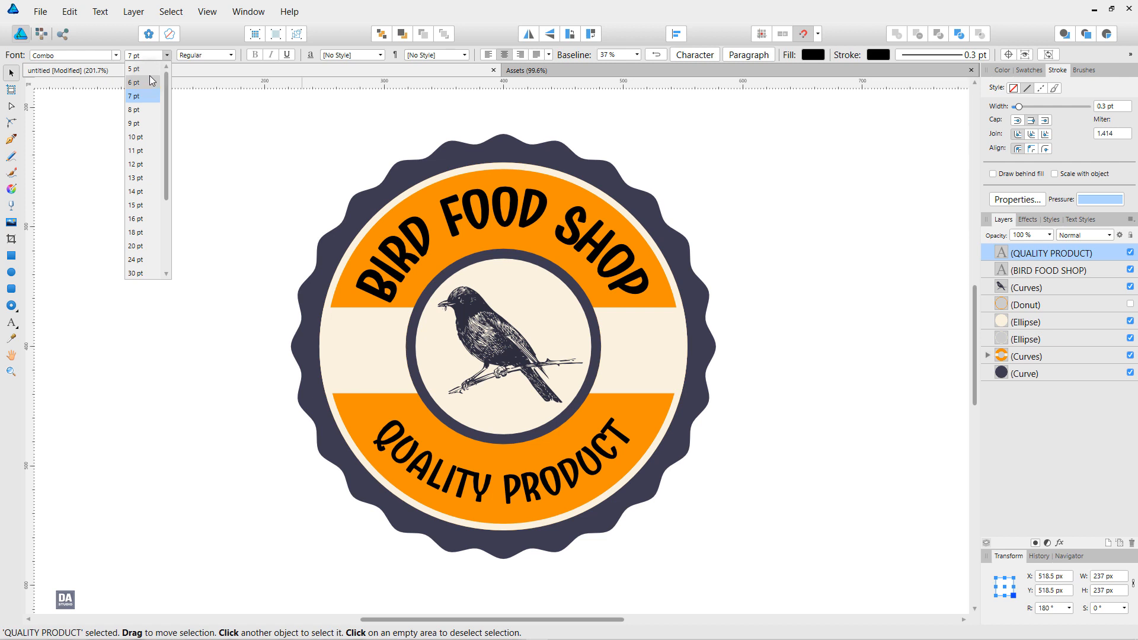
click(150, 69)
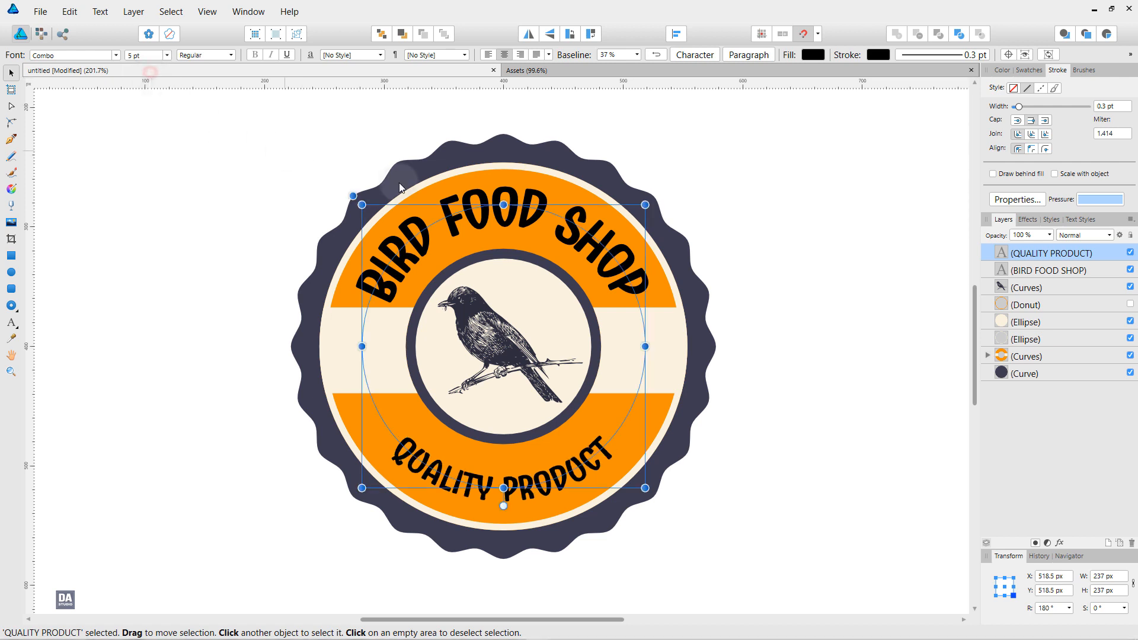
Try a 0.4 pt stroke width on the 5 pt QUALITY PRODUCT text.
scroll(1110, 110, up, 1)
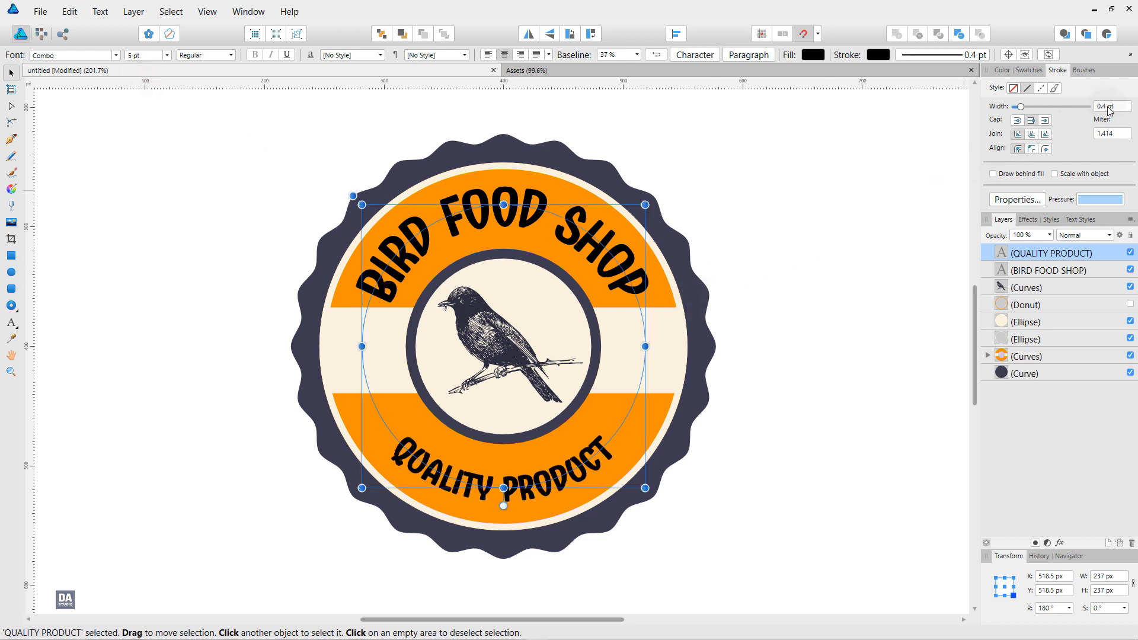
key(ctrl)
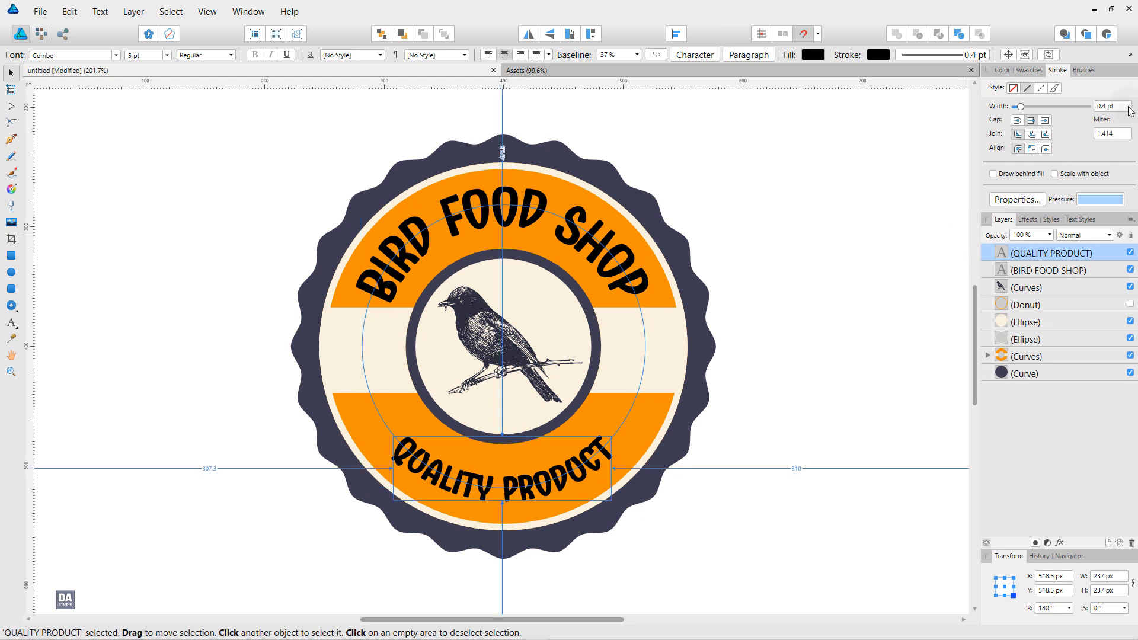
click(803, 403)
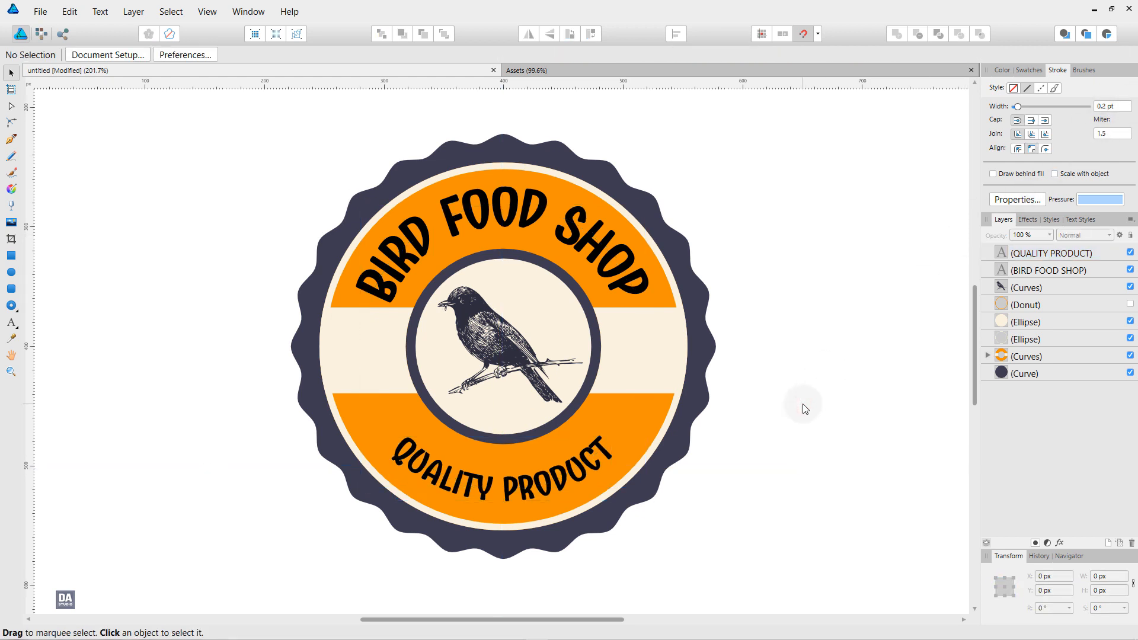
Set the QUALITY PRODUCT text's font size to 6 pt and its stroke width to 0.4 pt.
click(583, 465)
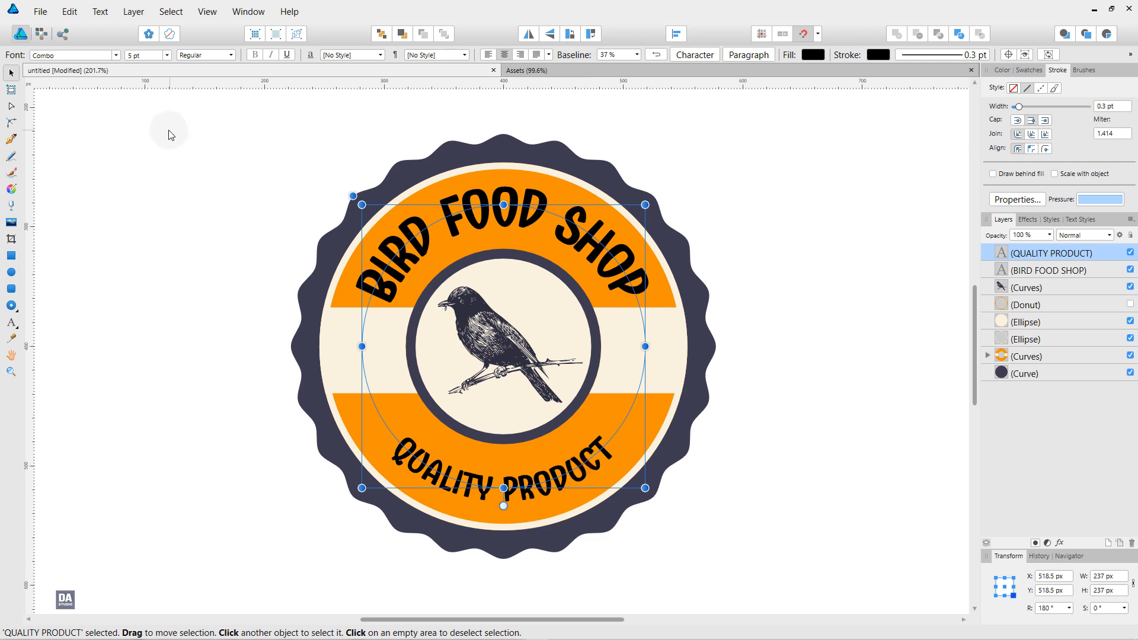
click(168, 55)
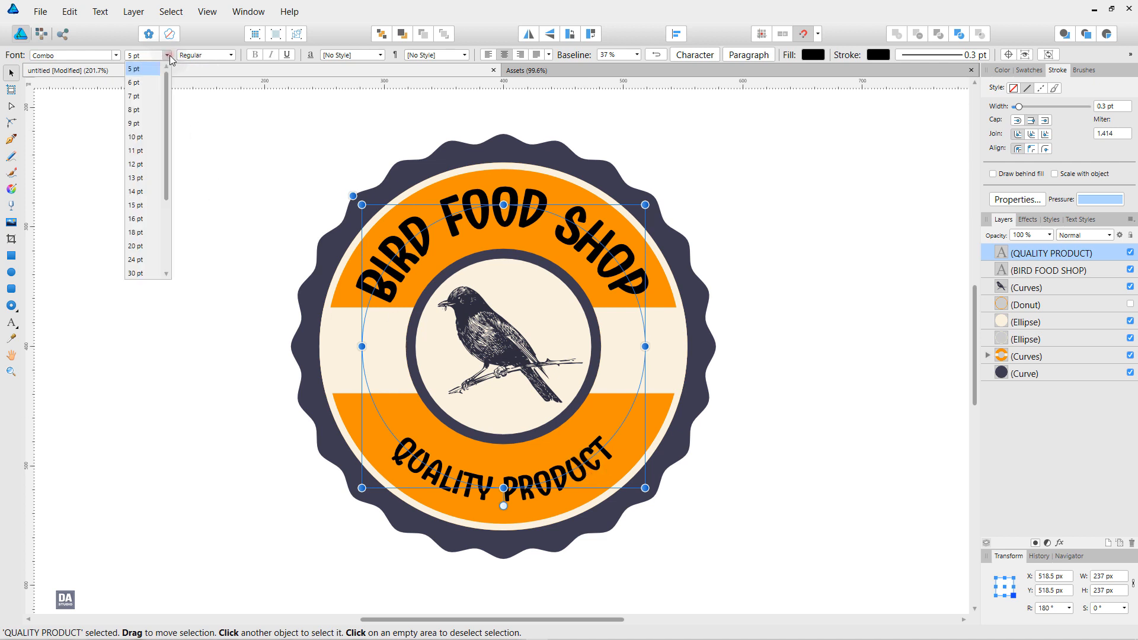
click(152, 85)
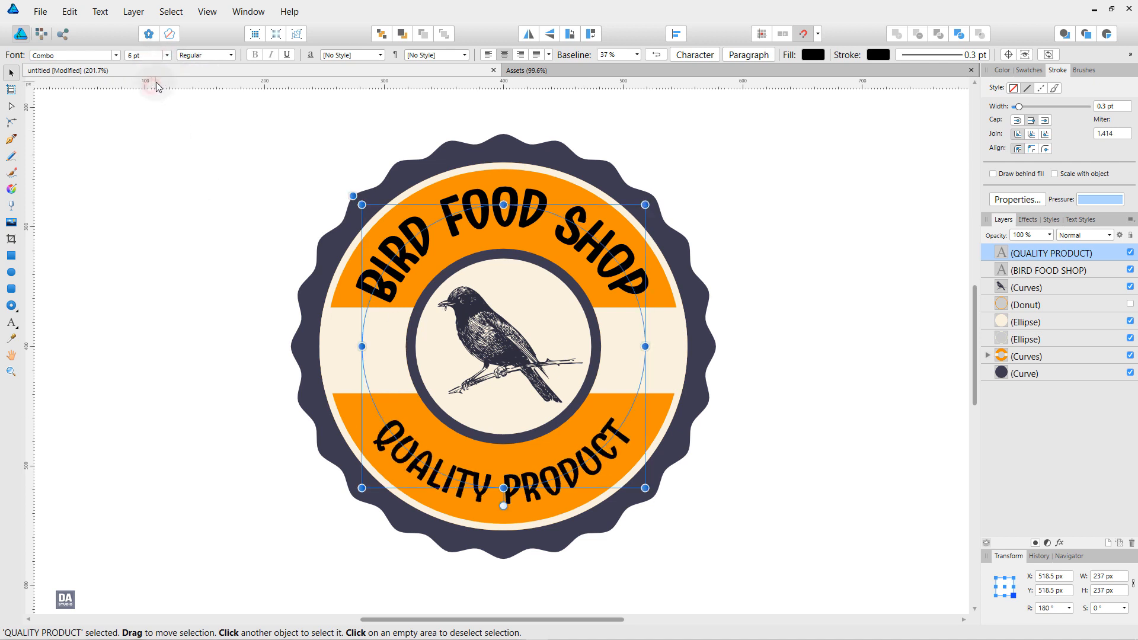
drag(1018, 108, 1021, 107)
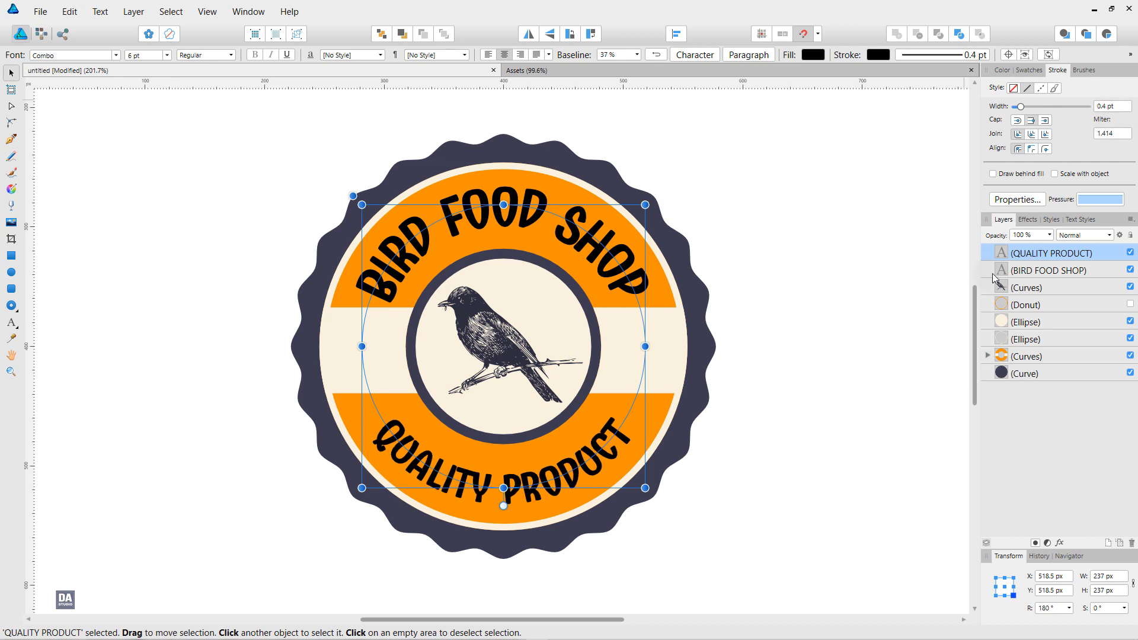
click(844, 396)
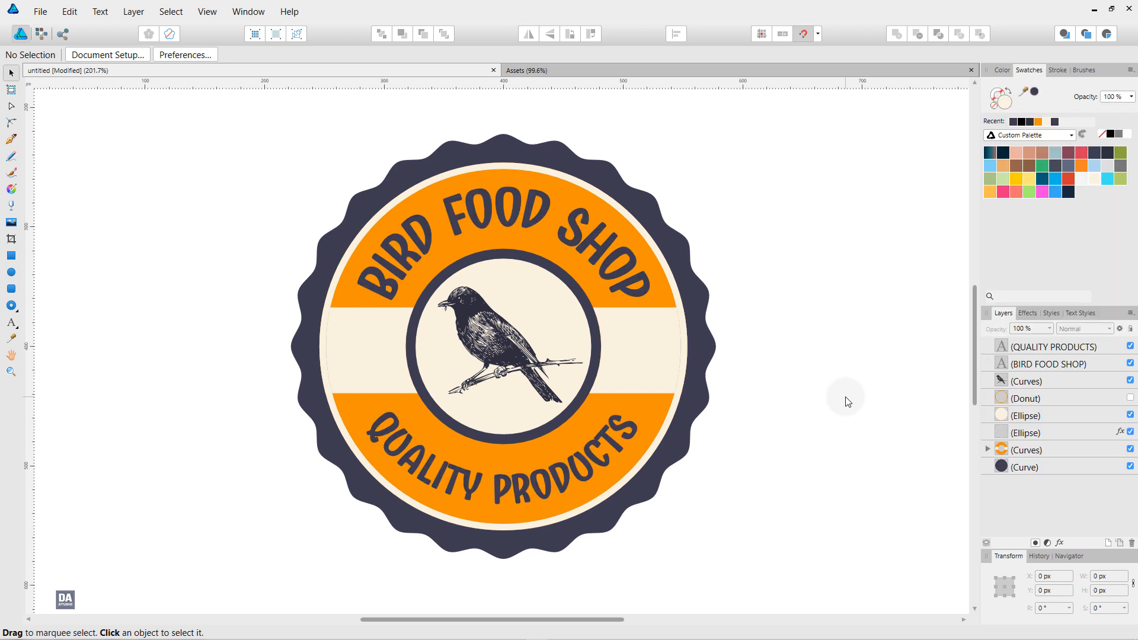
Remove the outer shadow layer effect from the outer cream outline ellipse.
click(1017, 432)
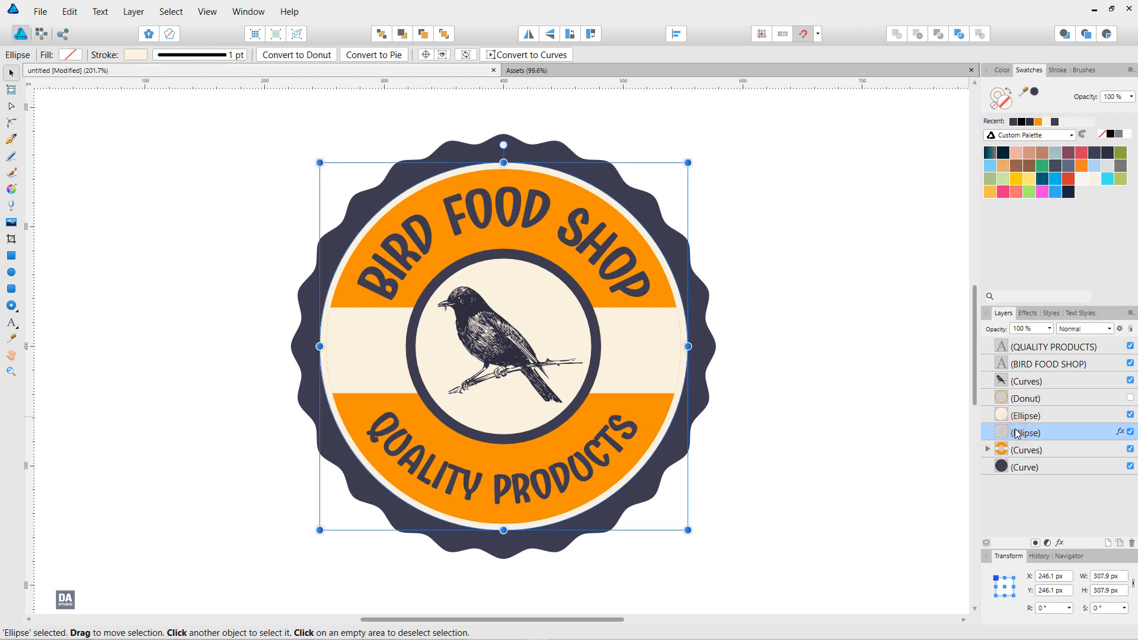
click(1120, 433)
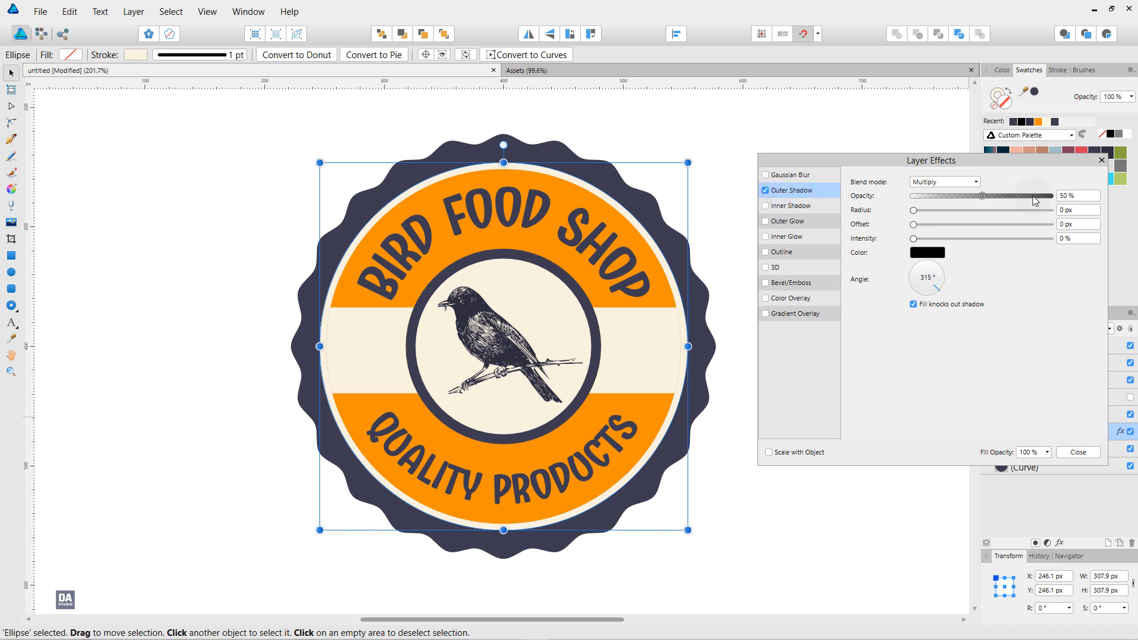
click(1101, 160)
click(839, 412)
key(ctrl+z)
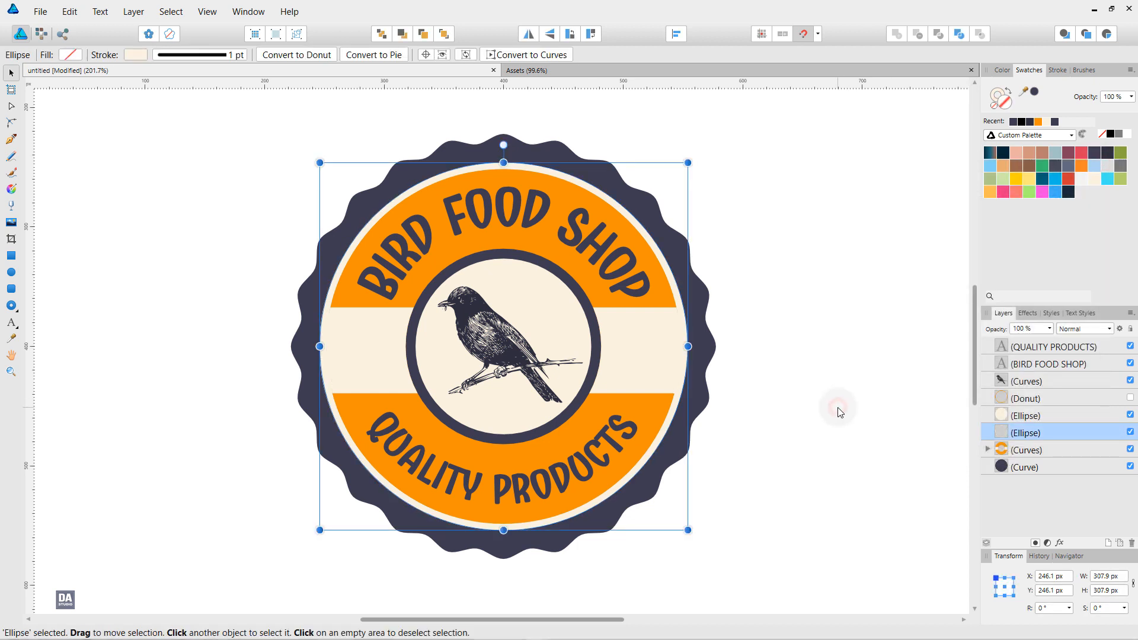
Apply an Outer Shadow layer effect to the outer cream outline ellipse with a 6.4 px radius and a slightly raised intensity.
click(839, 412)
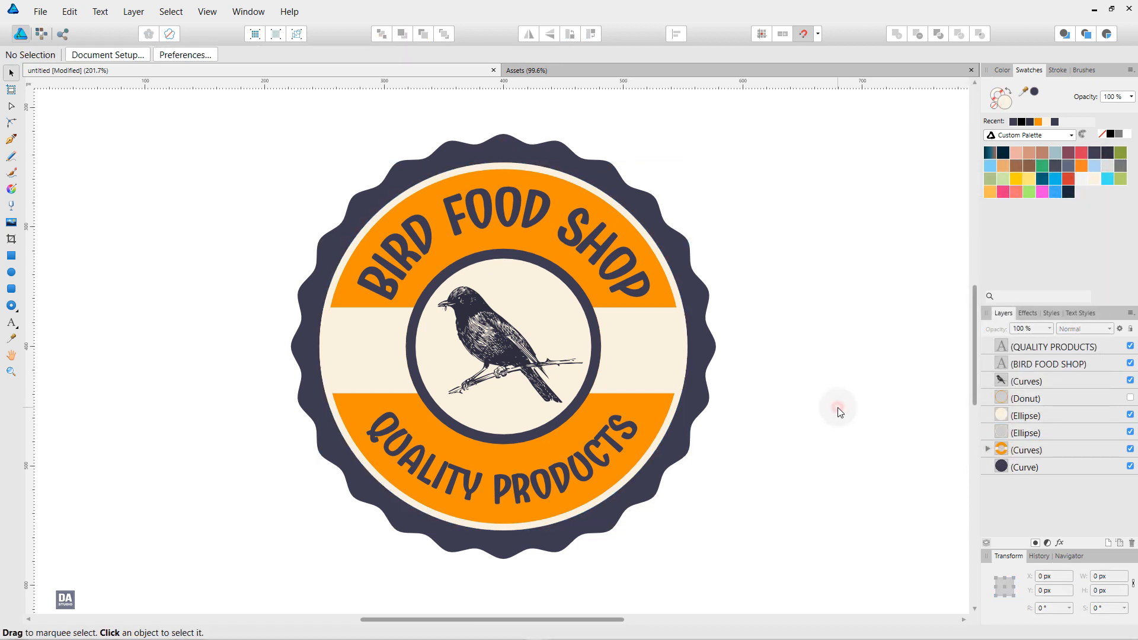
click(1024, 436)
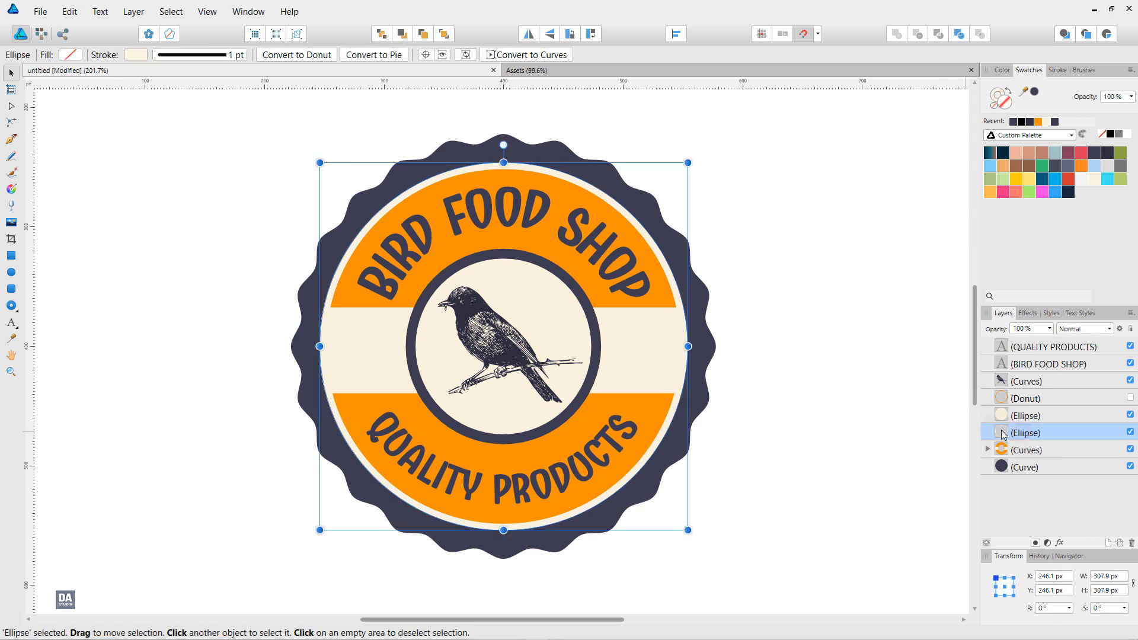
click(1059, 544)
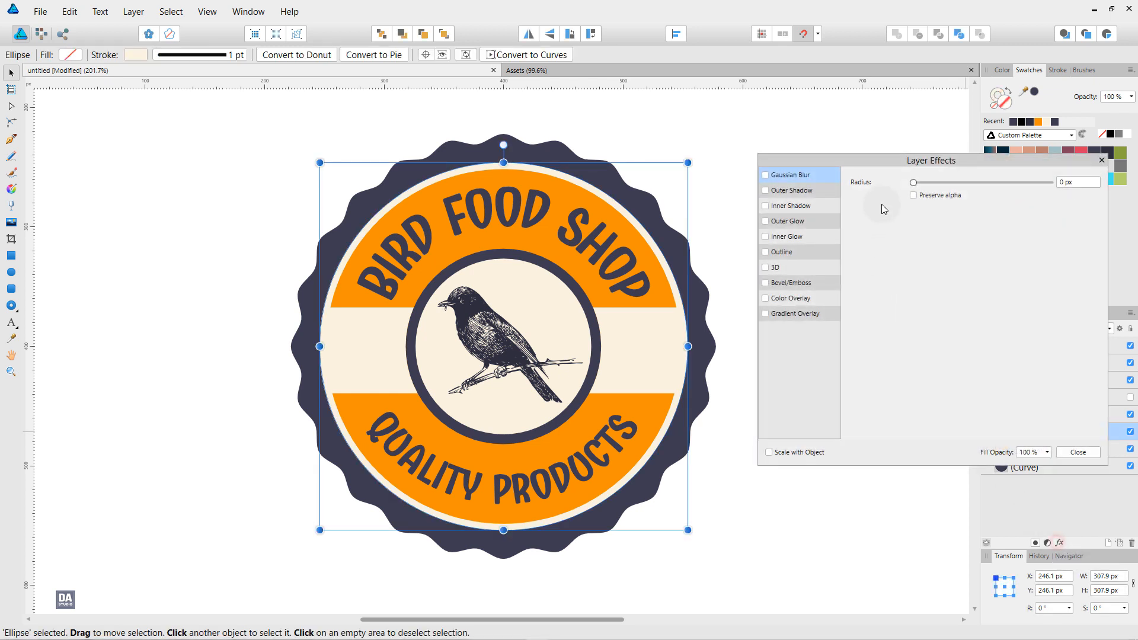
click(798, 191)
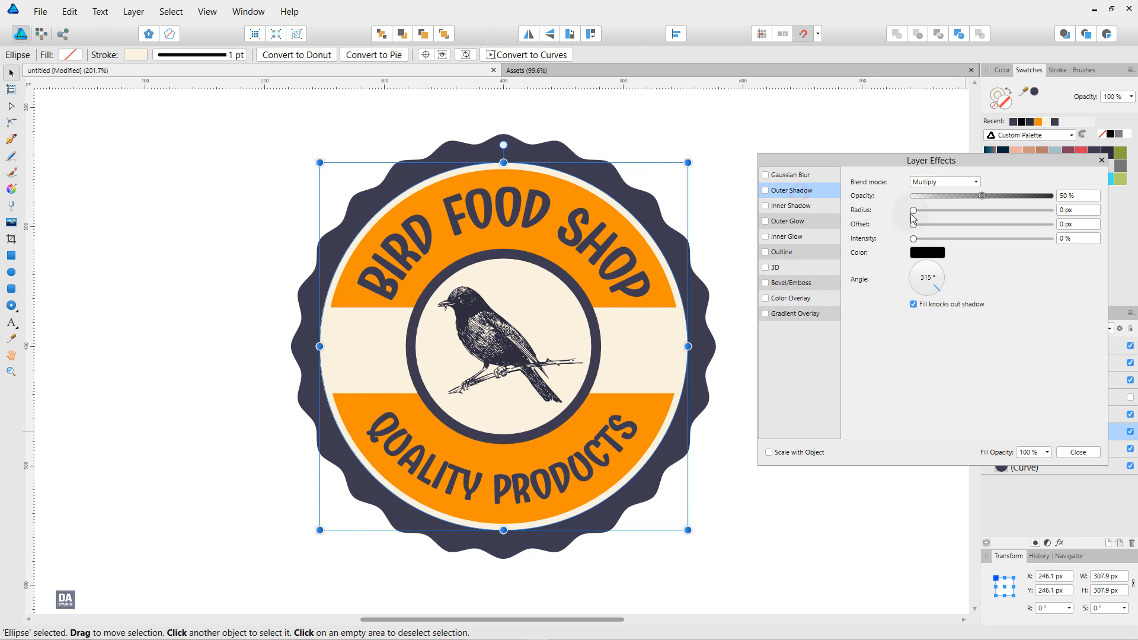
drag(913, 215, 961, 223)
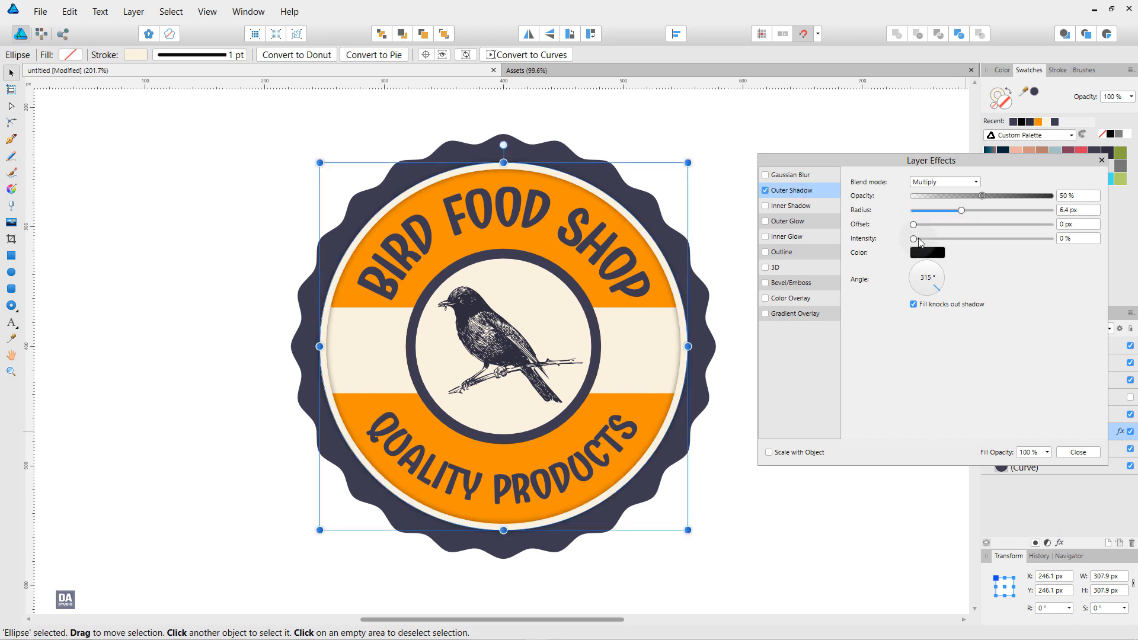
mouse_move(919, 242)
mouse_down()
mouse_move(944, 240)
mouse_move(929, 239)
mouse_up()
click(1078, 452)
click(846, 389)
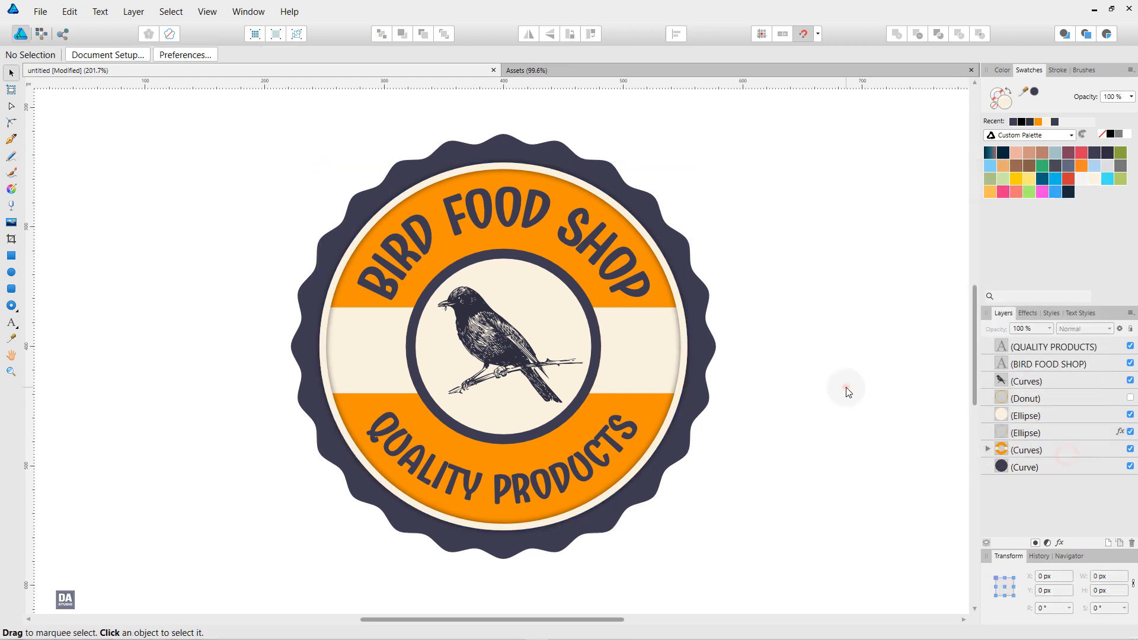
scroll(826, 363, down, 3)
key(ctrl+0)
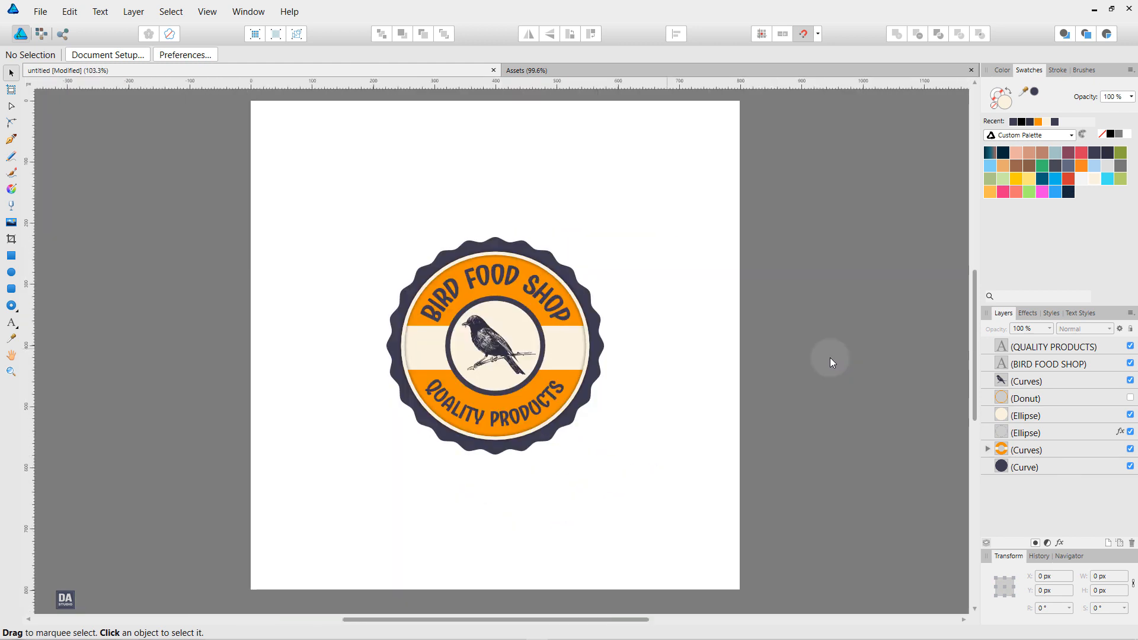